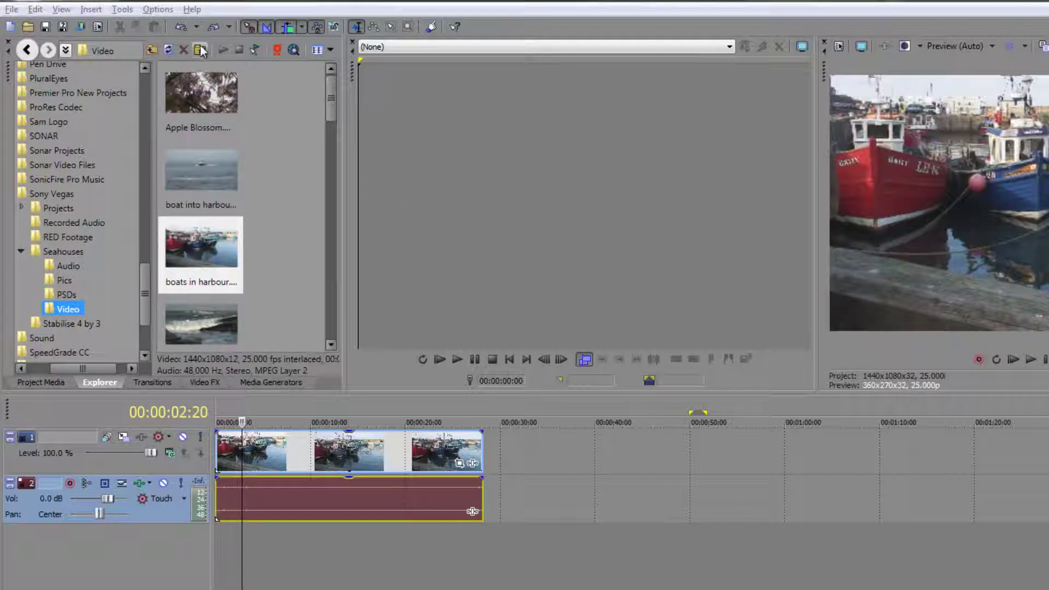
Open Preferences from the Options menu to reach the General tab.
click(157, 9)
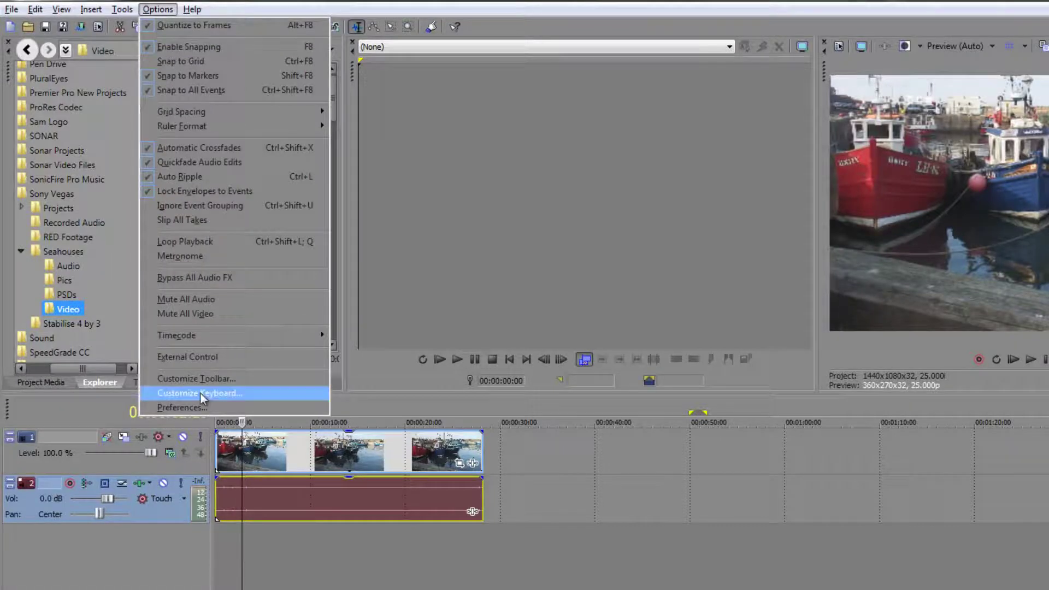
click(199, 404)
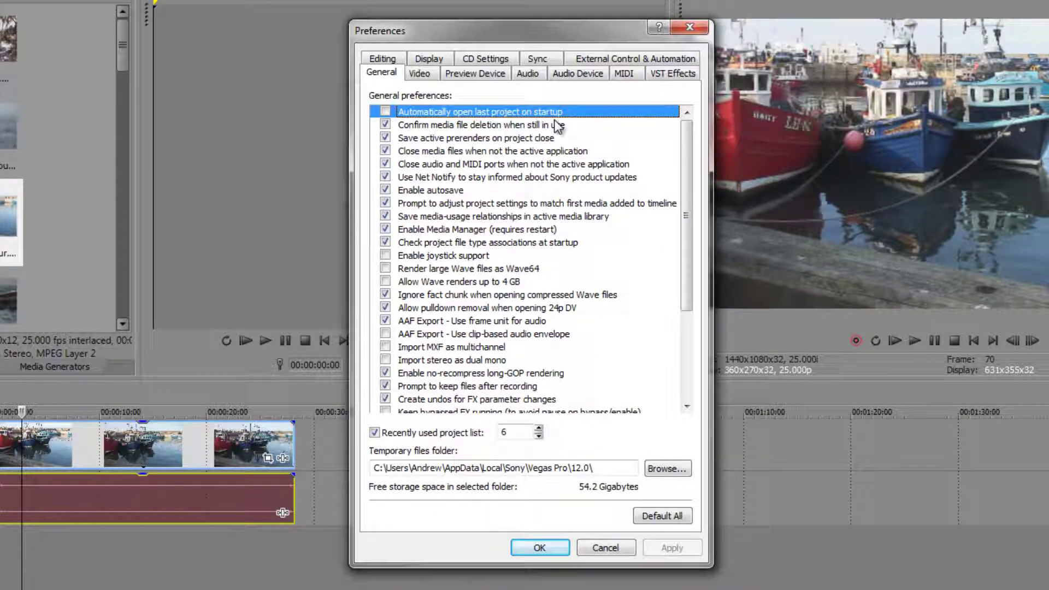
Scroll down and back up through the General preferences list.
drag(686, 216, 686, 302)
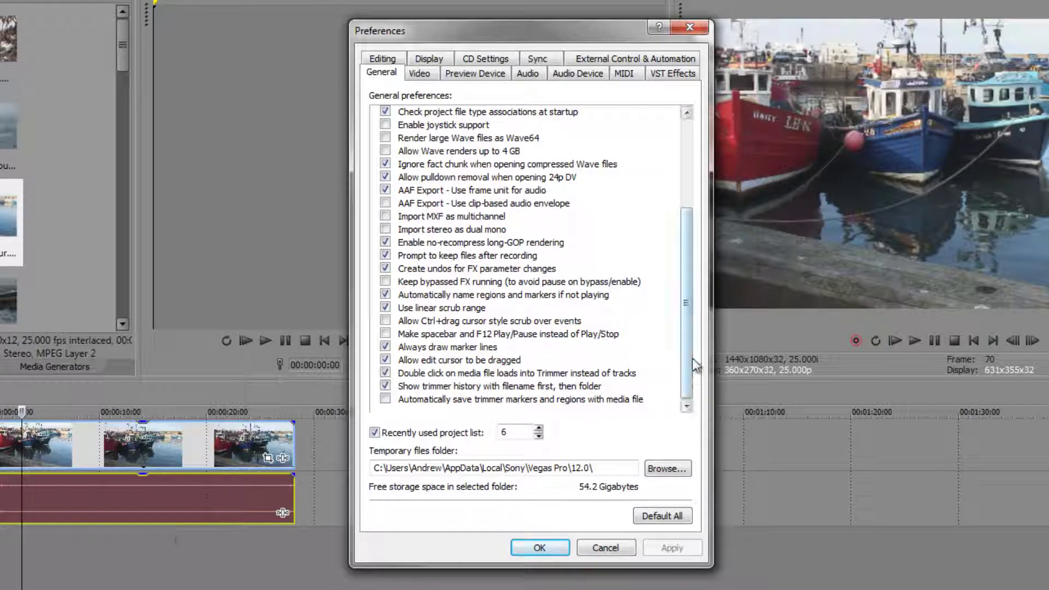
drag(690, 338, 685, 241)
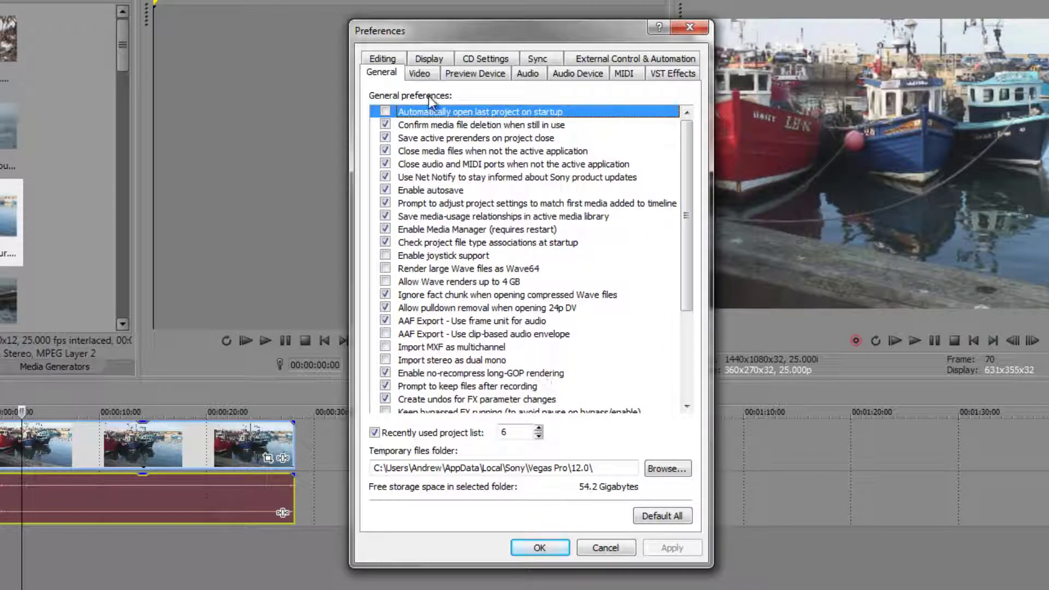
click(419, 73)
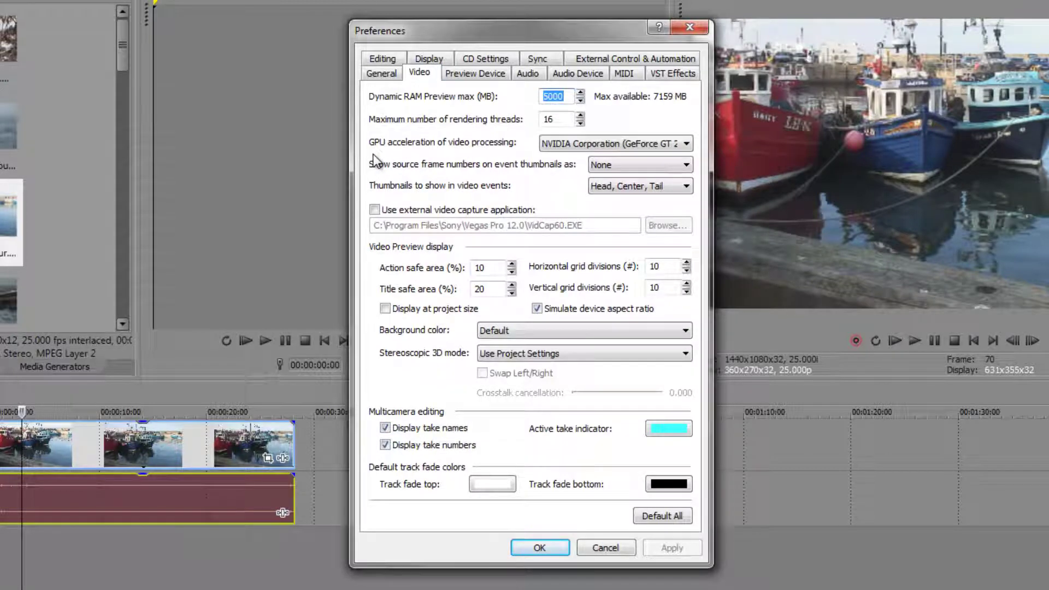
click(589, 147)
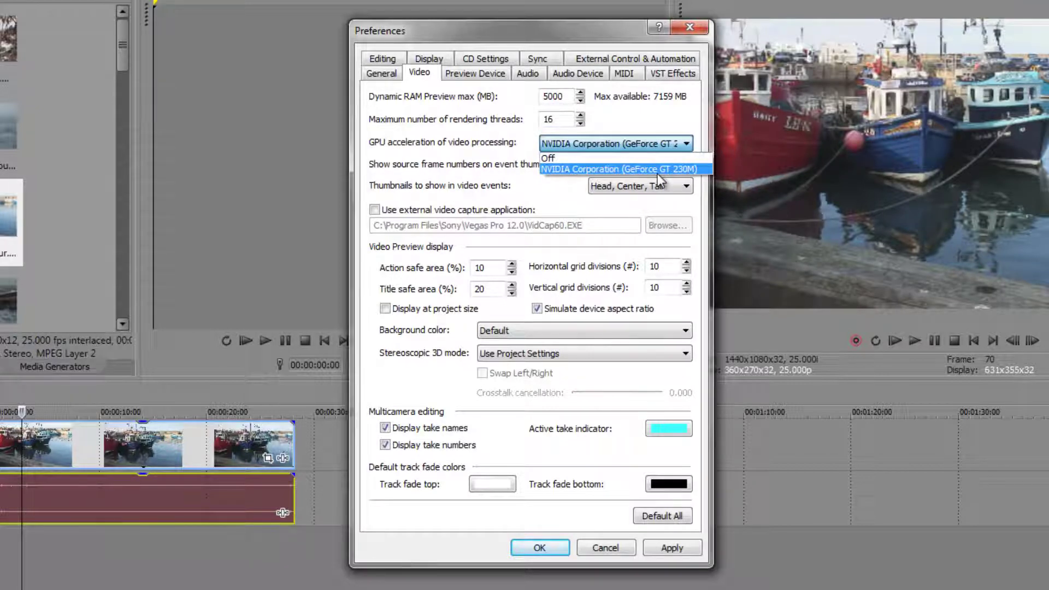
click(489, 178)
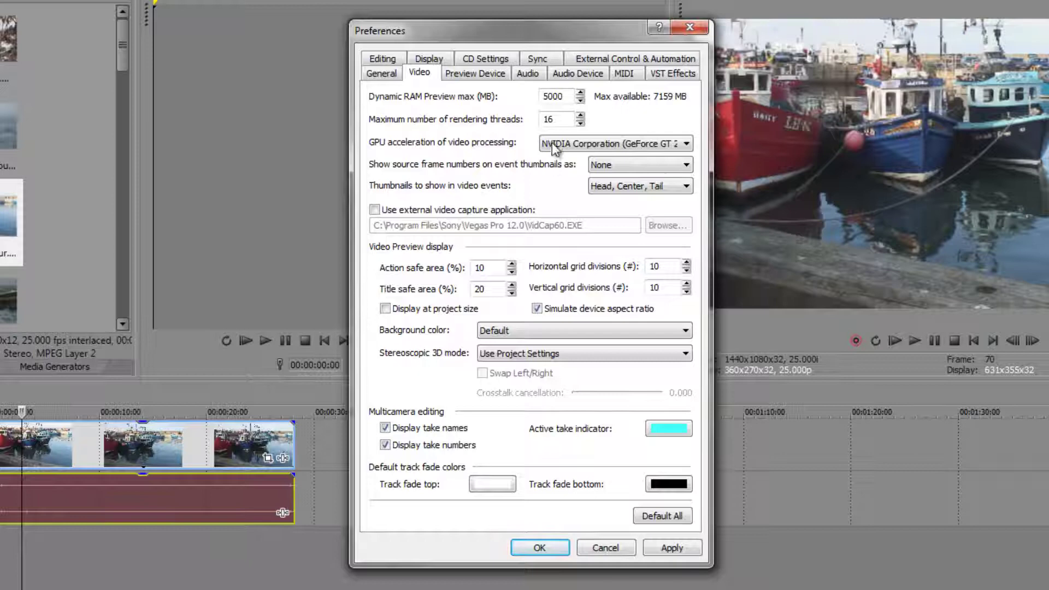
Apply Thumbnails to show as None, then switch it to All and apply.
click(640, 191)
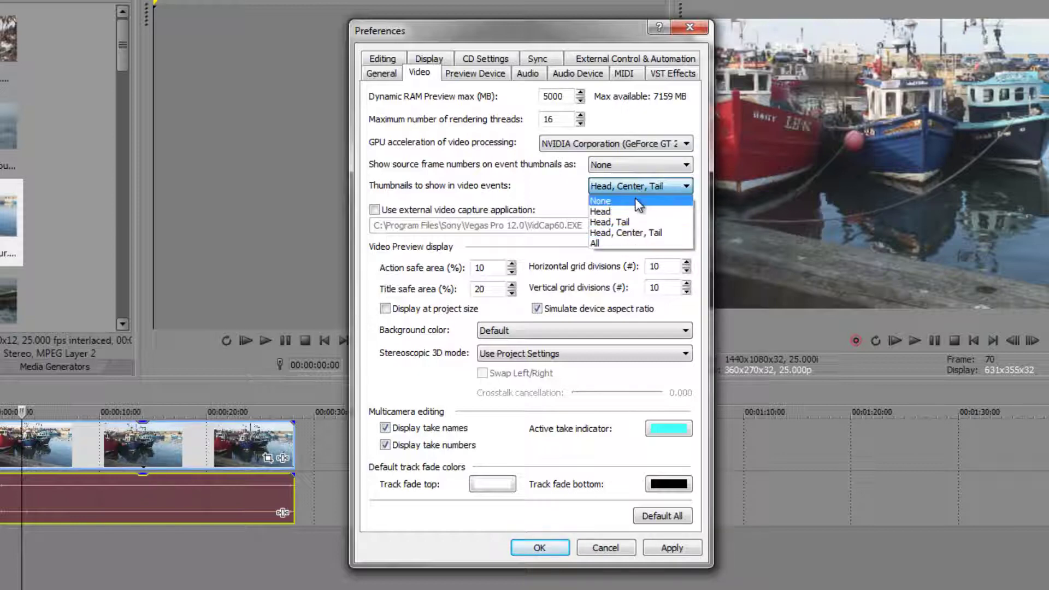
click(638, 202)
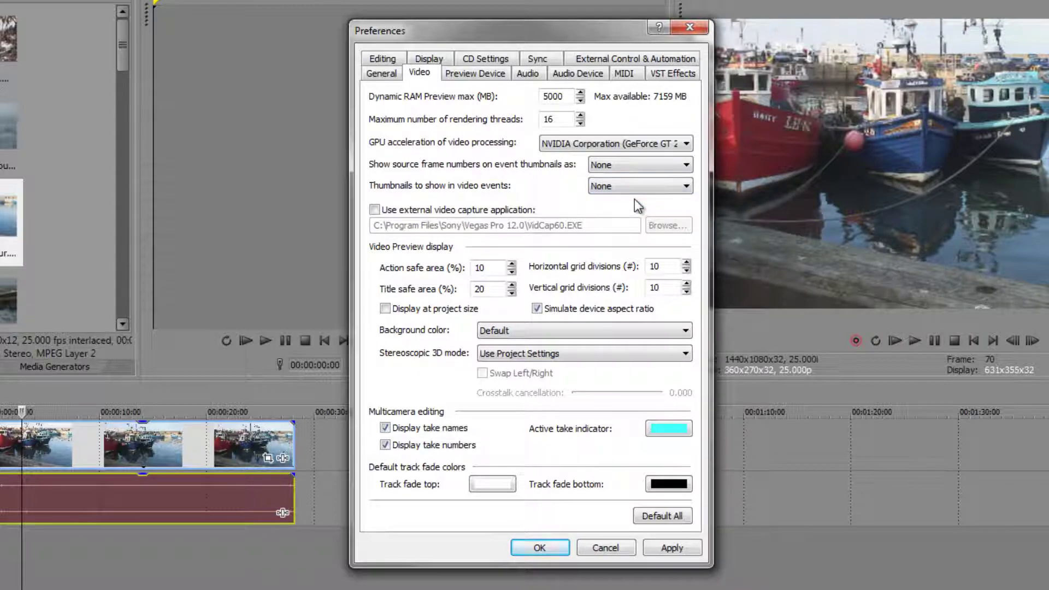
click(672, 548)
click(626, 189)
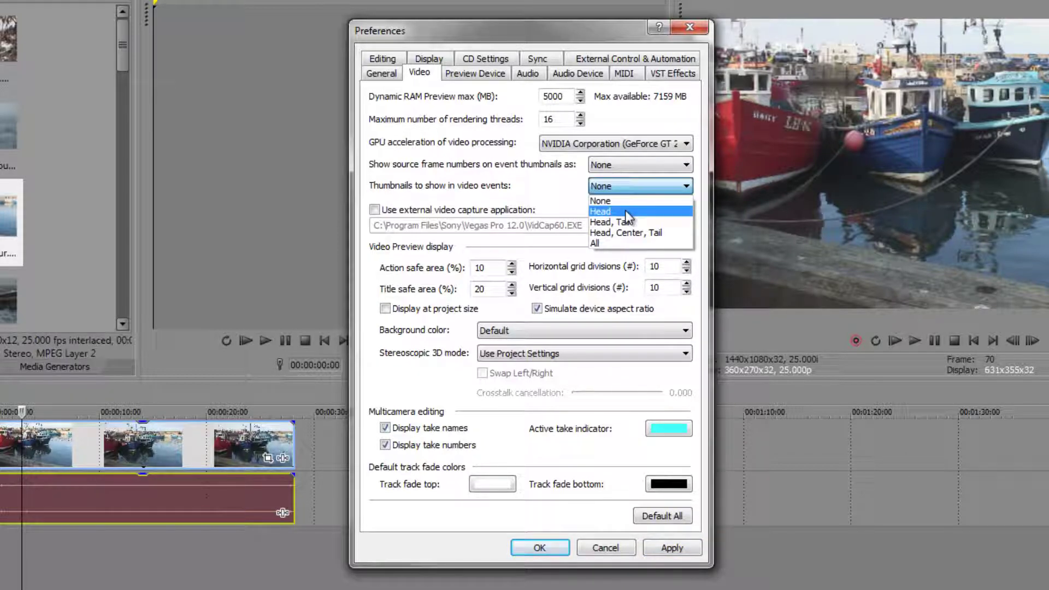
click(616, 247)
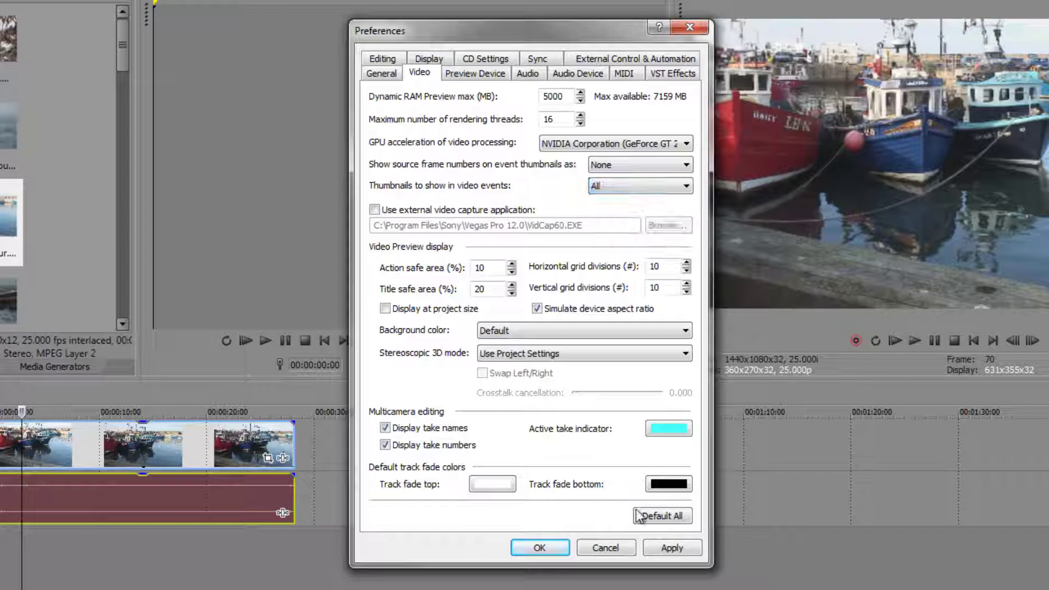
click(690, 550)
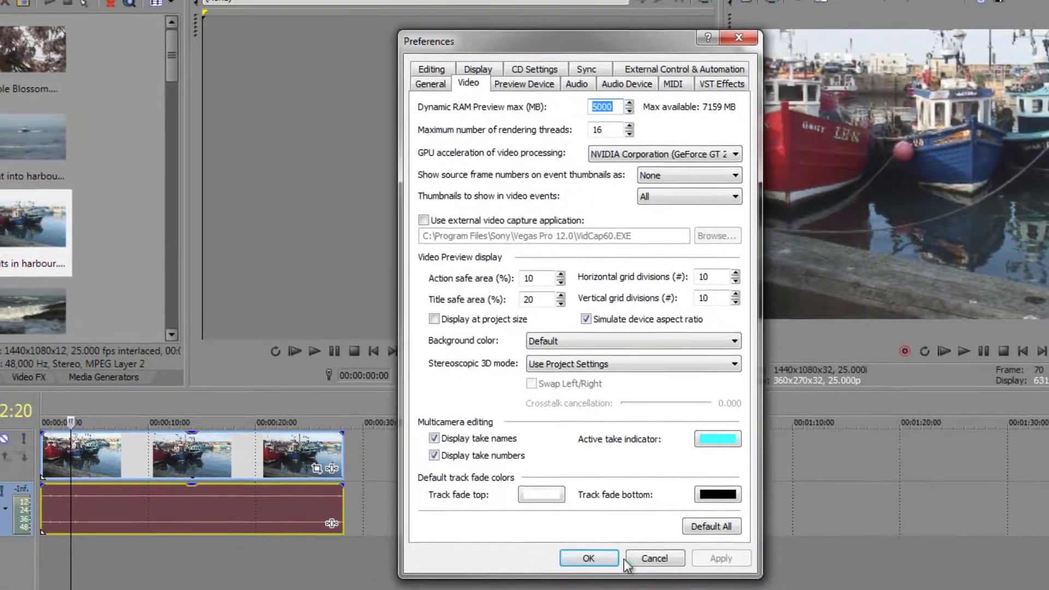
Close Preferences with OK and drag the harbour clip's edge to loop it to about 35 seconds.
click(562, 553)
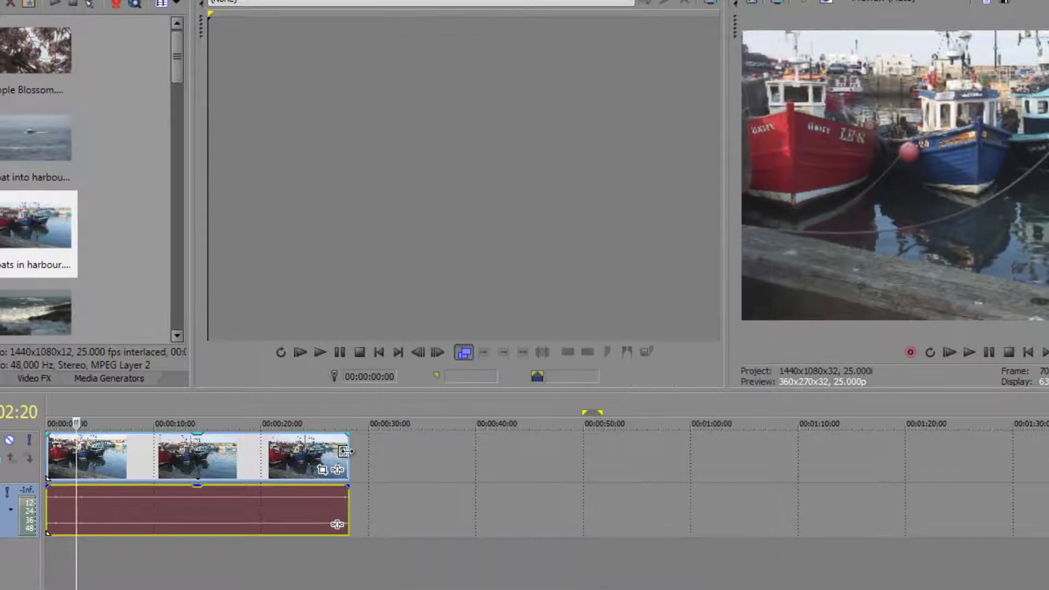
drag(348, 457, 416, 470)
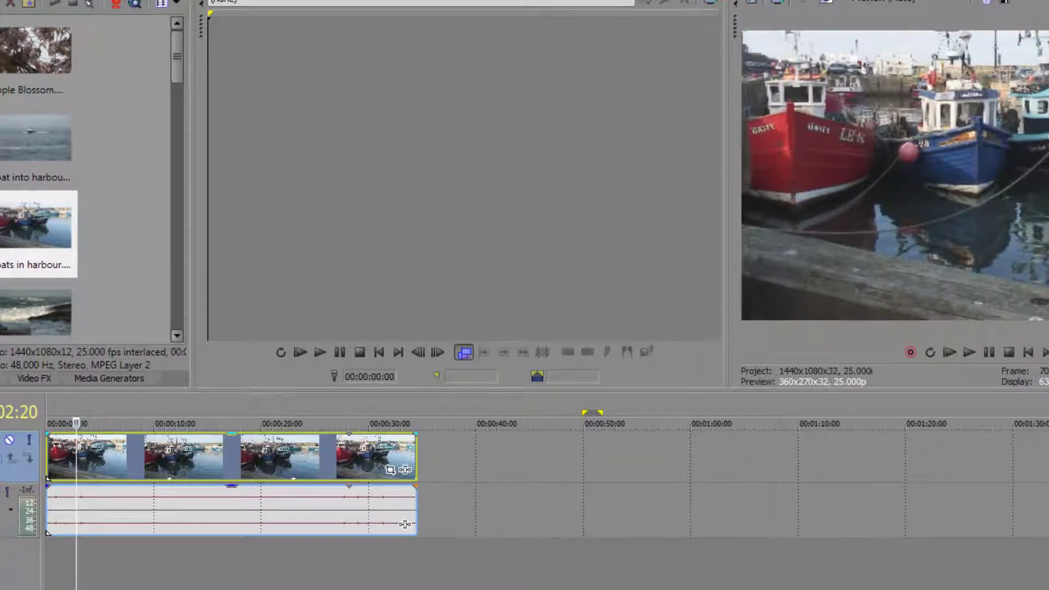
key(alt+o)
Reopen Preferences on the Video tab and choose Head, Center, Tail for event thumbnails.
click(26, 408)
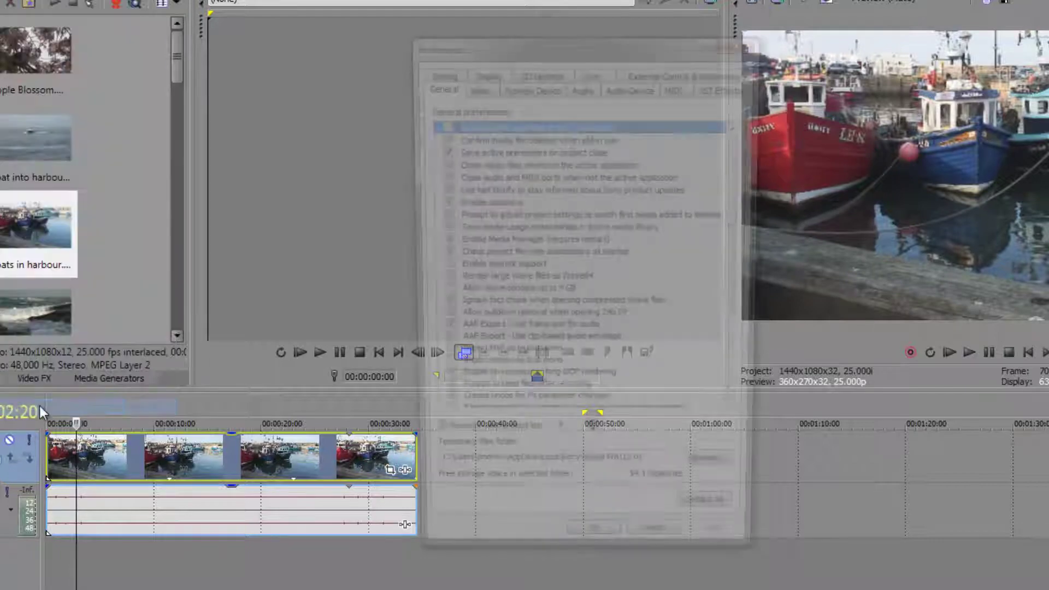
click(474, 84)
click(689, 202)
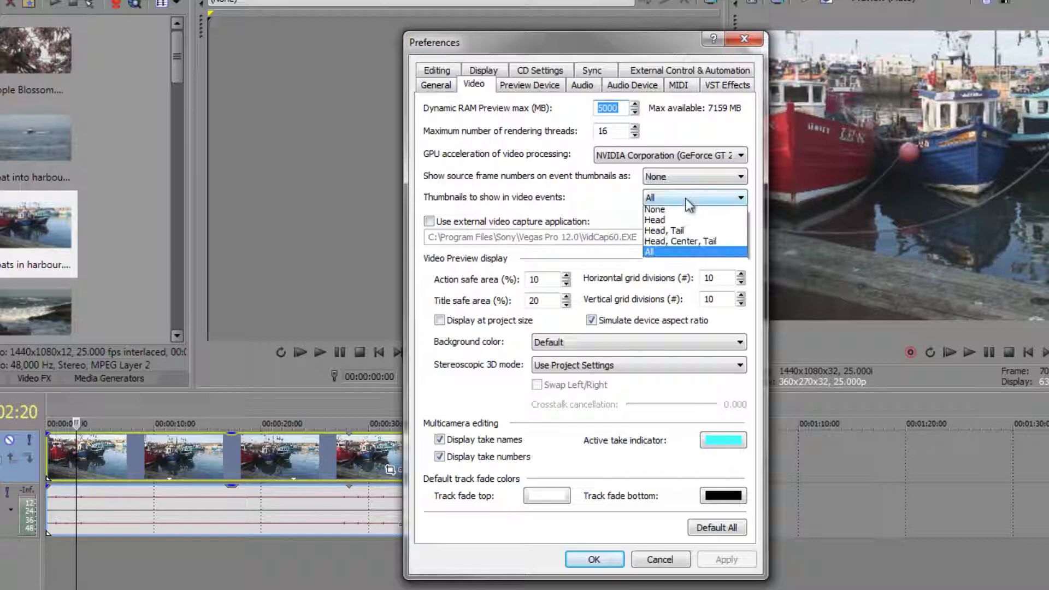
click(693, 245)
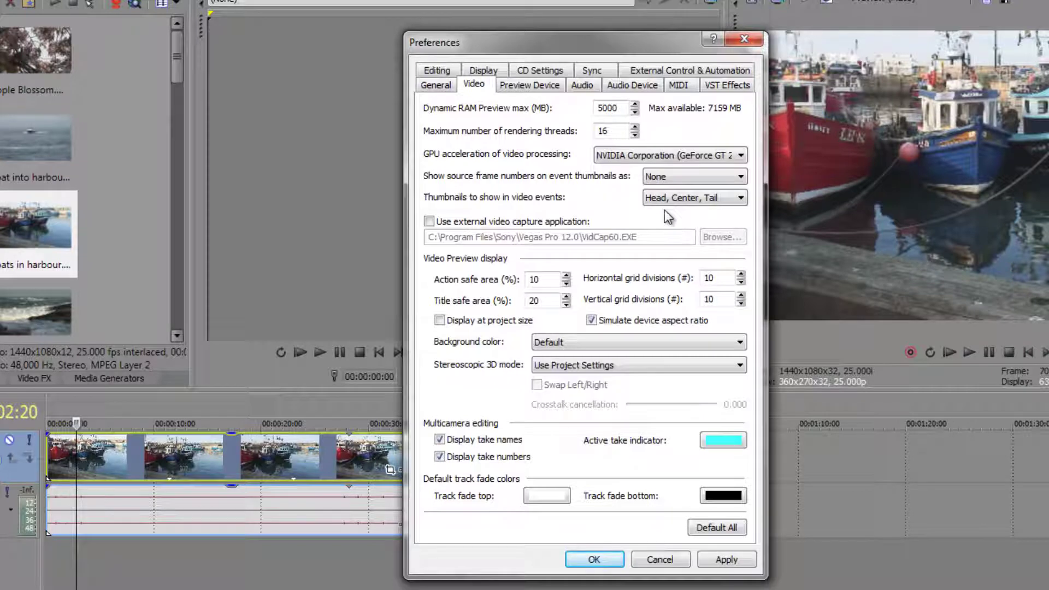
click(702, 200)
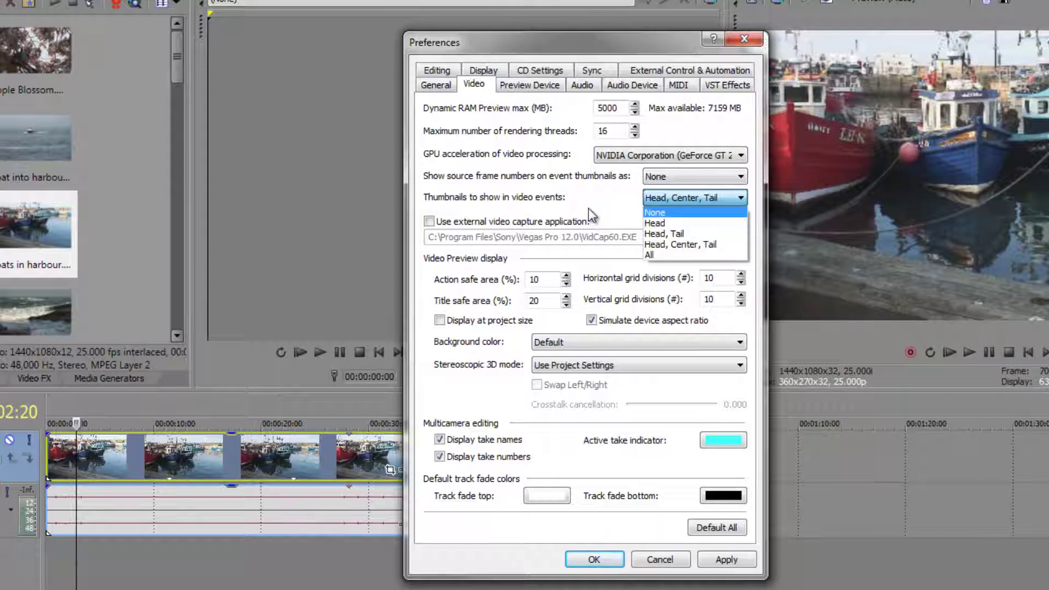
click(601, 198)
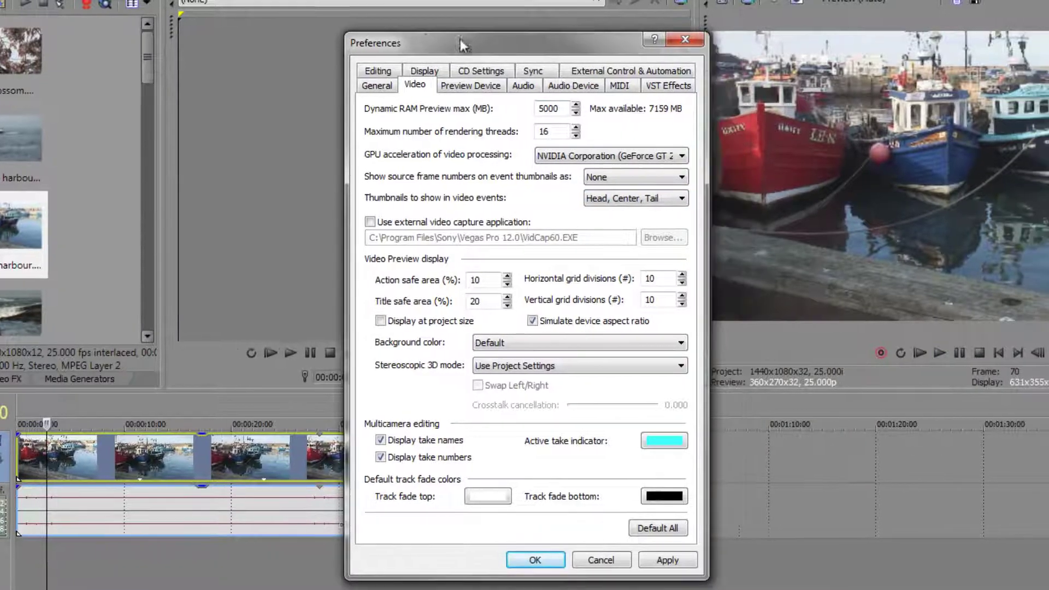
Apply Display at project size, then uncheck it so the preview returns to 360x270.
drag(605, 44, 435, 30)
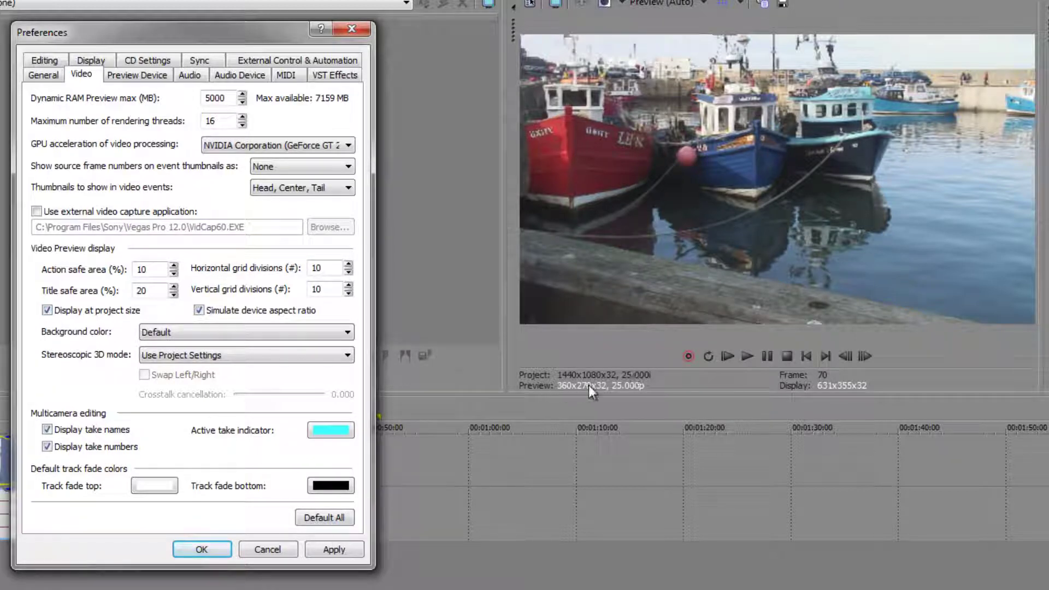
click(333, 550)
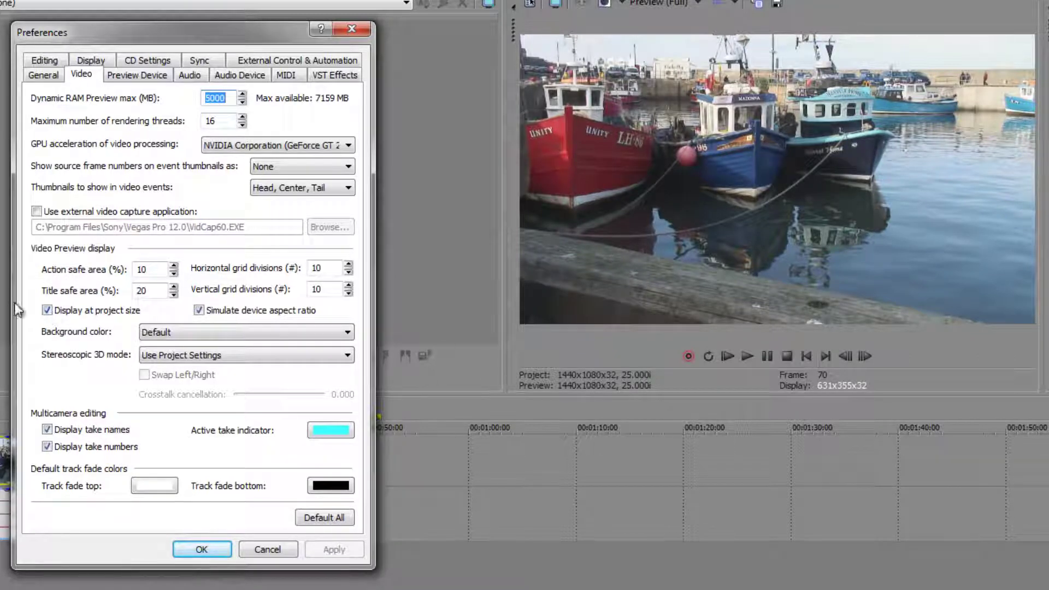
click(47, 310)
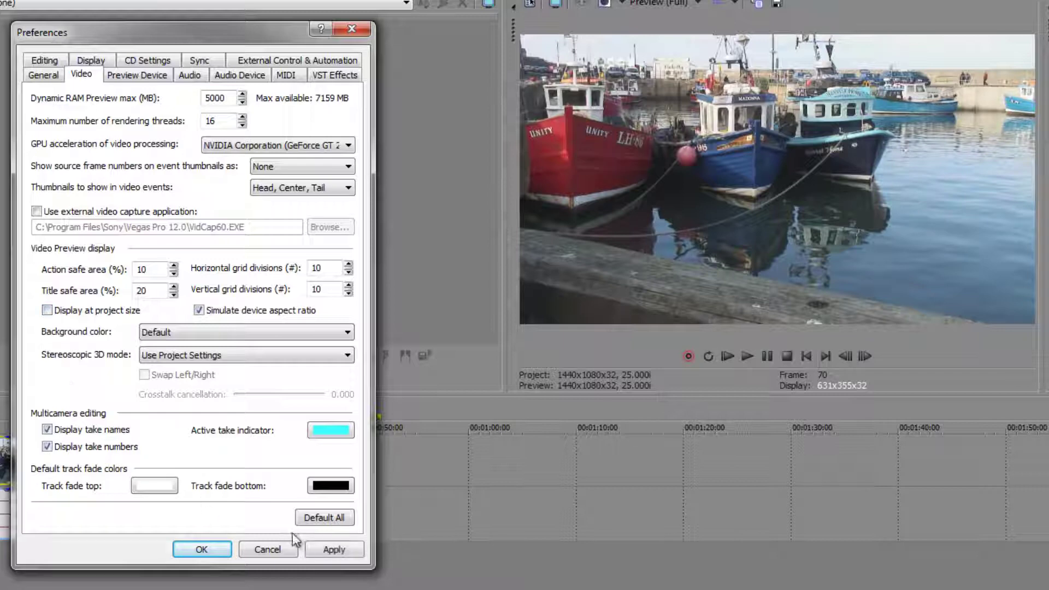
click(329, 549)
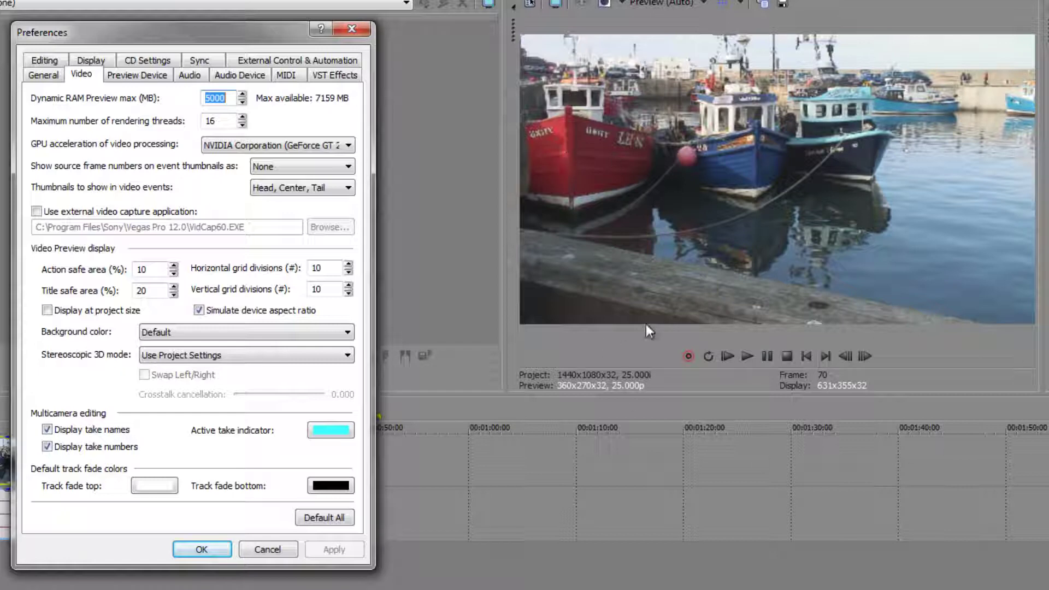
Apply Black, then White preview backgrounds, and finally apply the Default background colour.
click(320, 330)
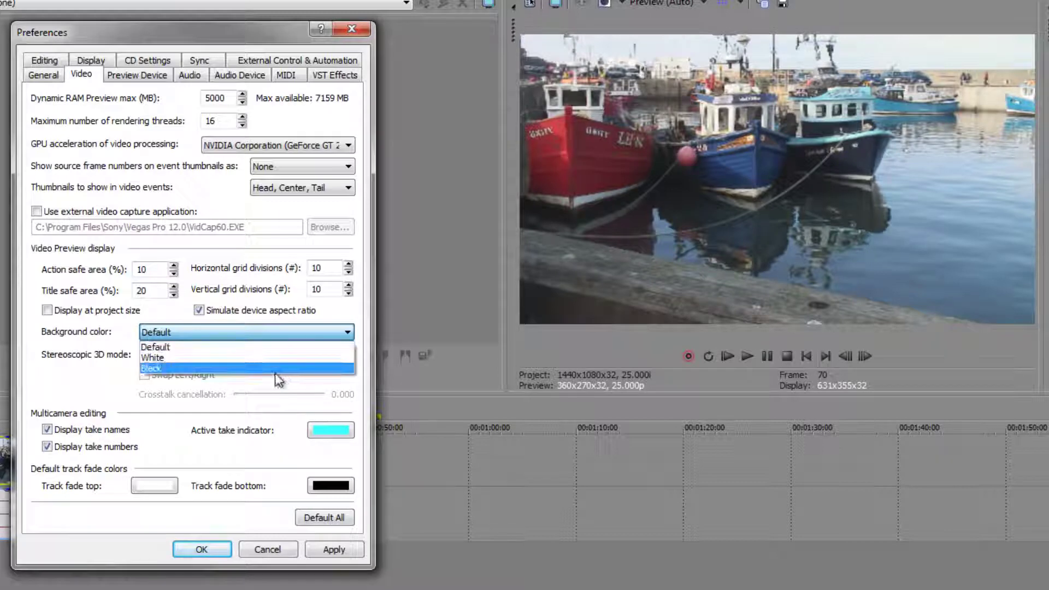
click(275, 370)
click(335, 550)
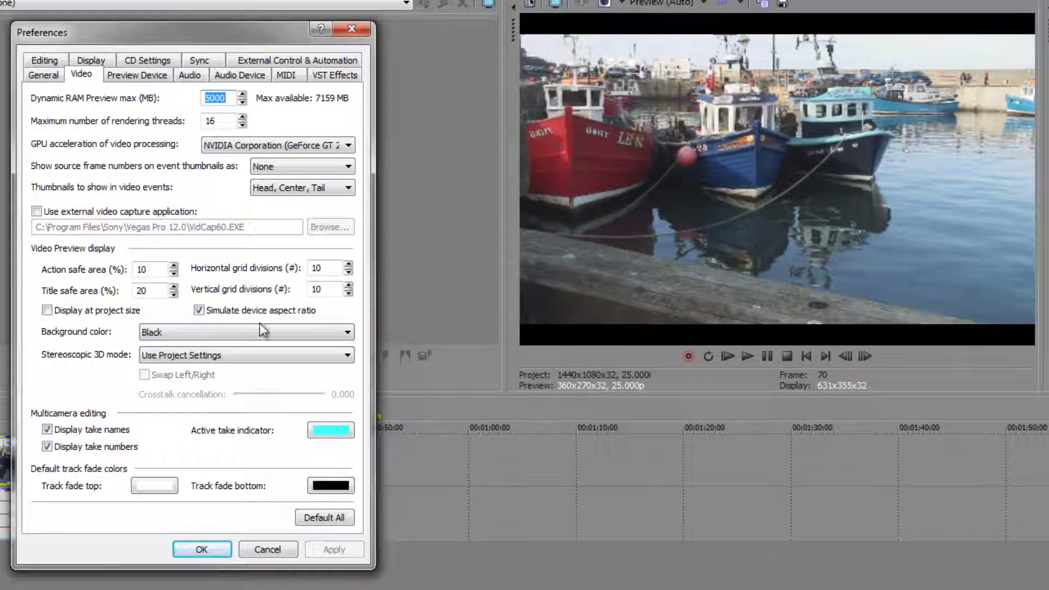
click(261, 339)
click(258, 359)
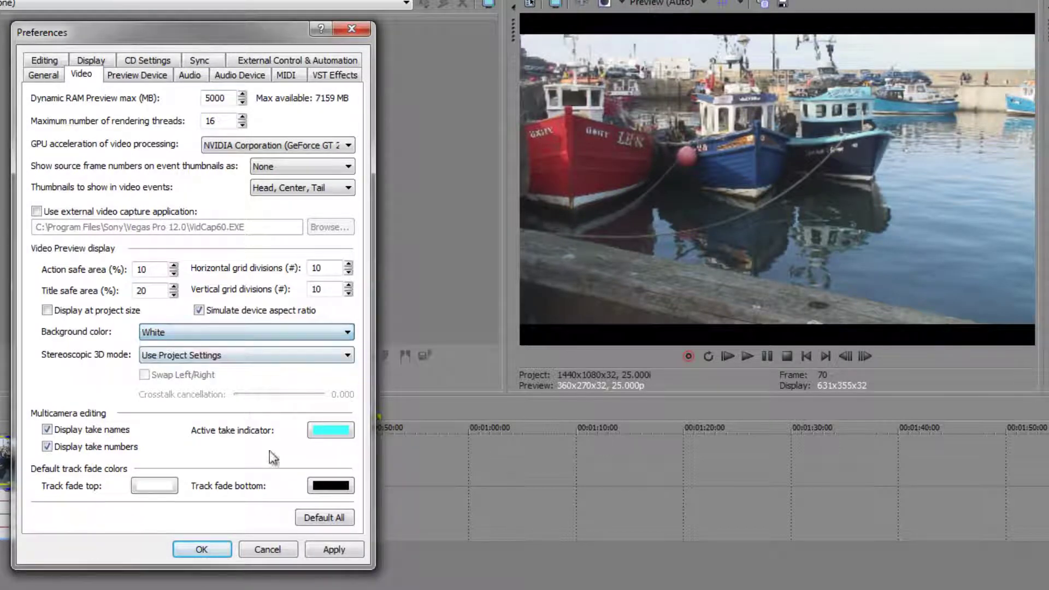
click(334, 551)
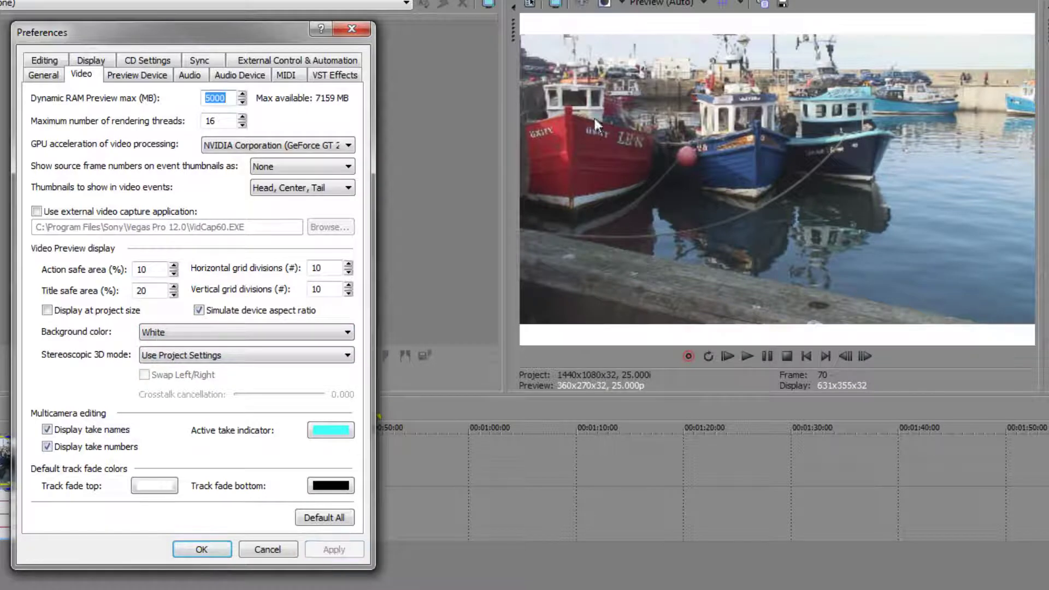
click(330, 336)
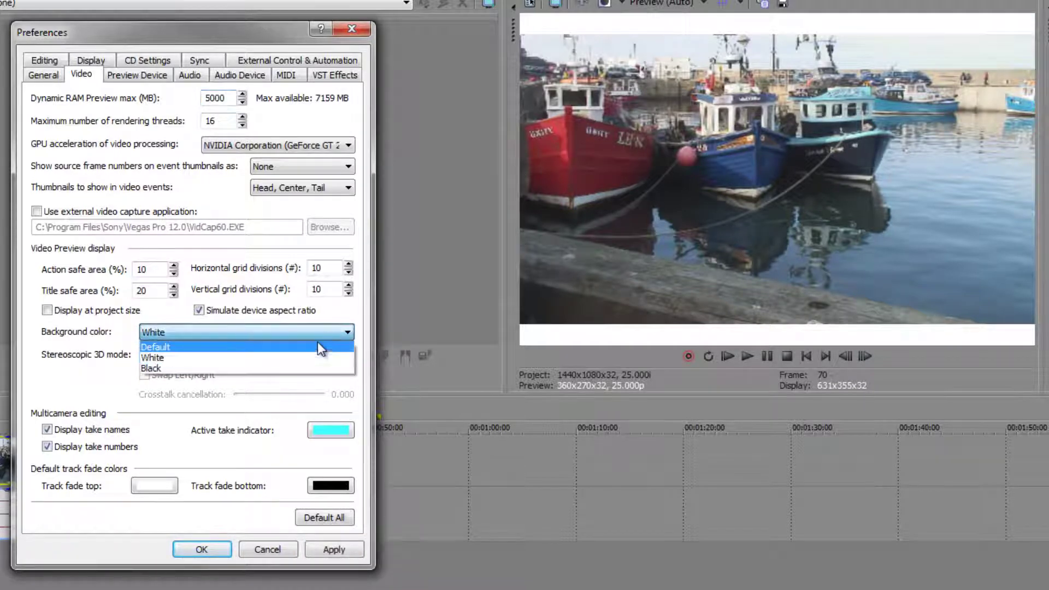
click(317, 345)
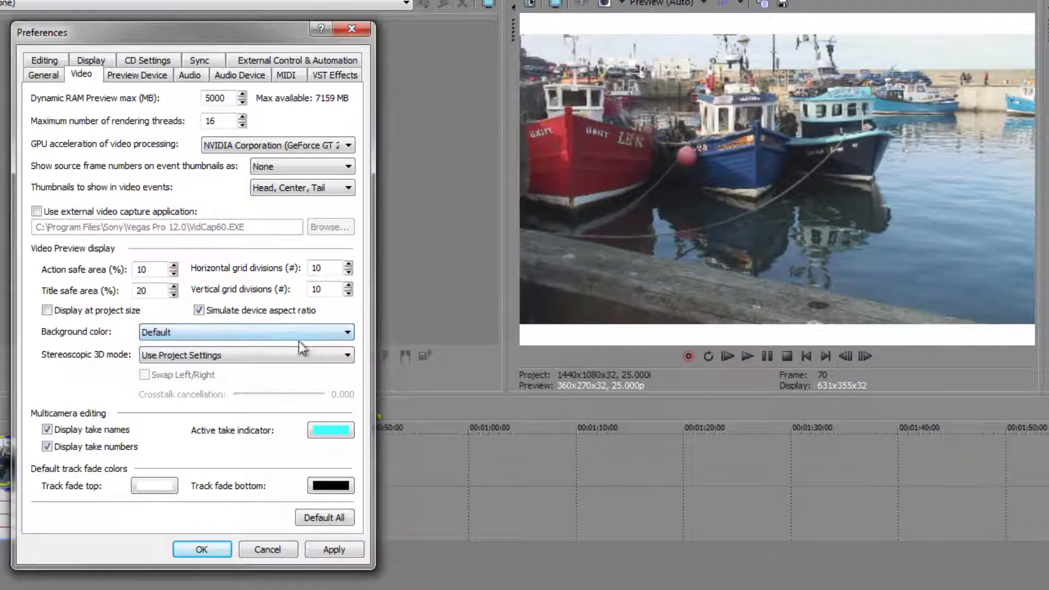
click(334, 549)
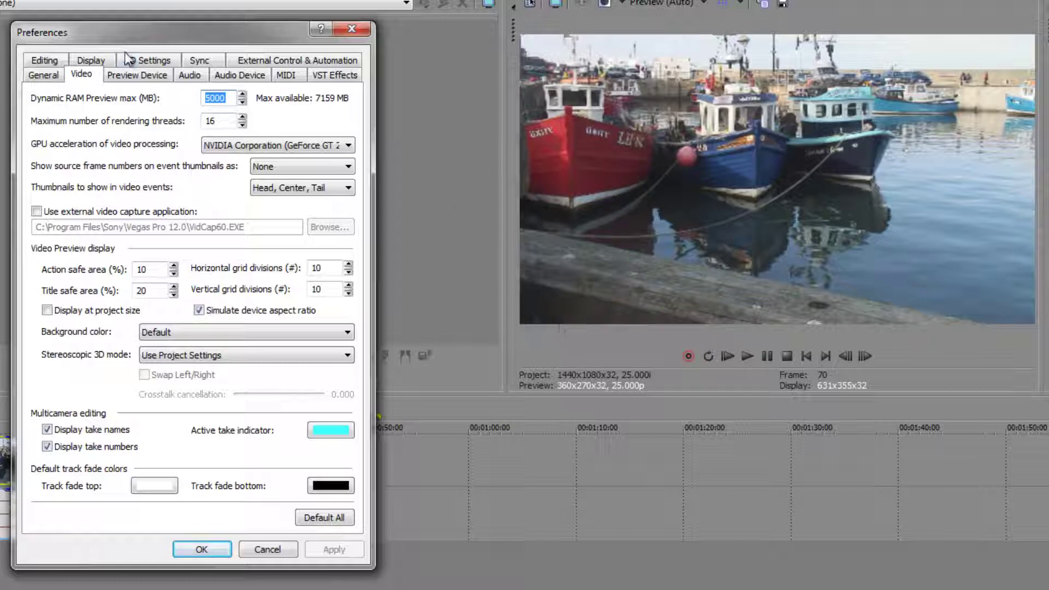
Keep Windows Graphics Card as the preview device, then view the Audio preferences.
click(134, 78)
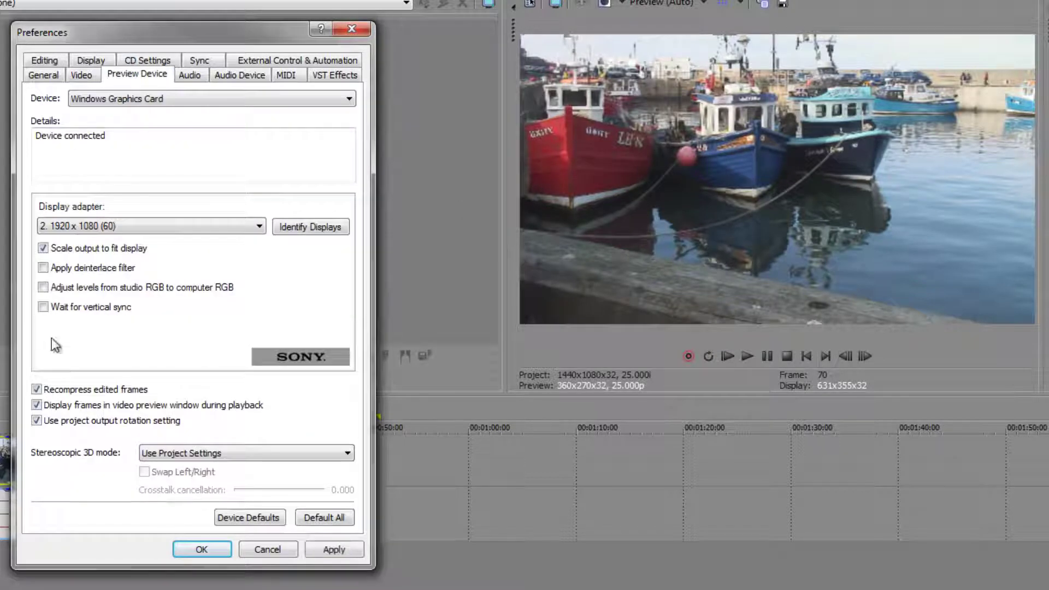
click(119, 98)
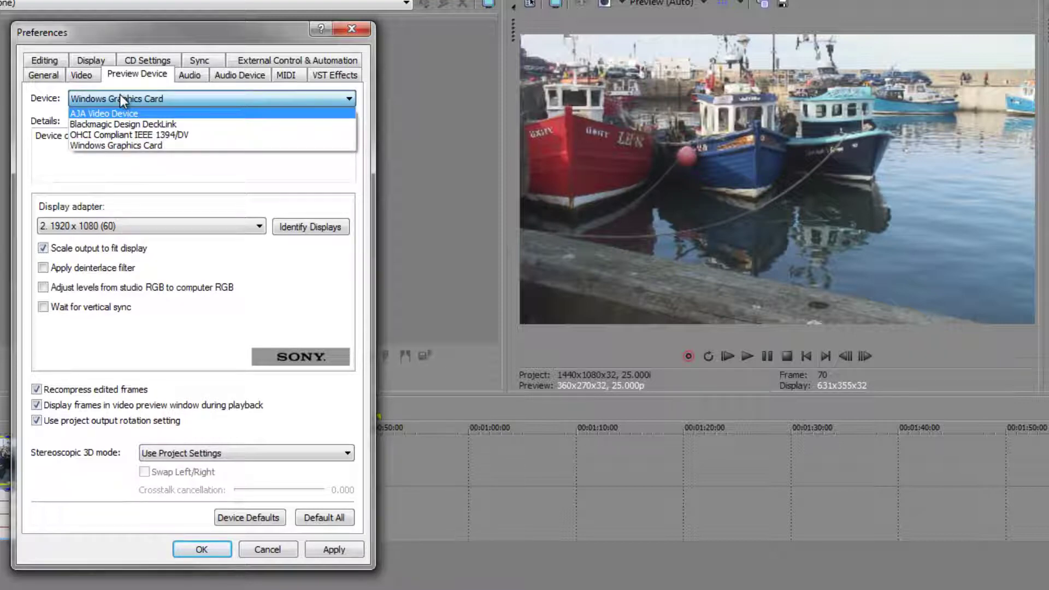
click(123, 99)
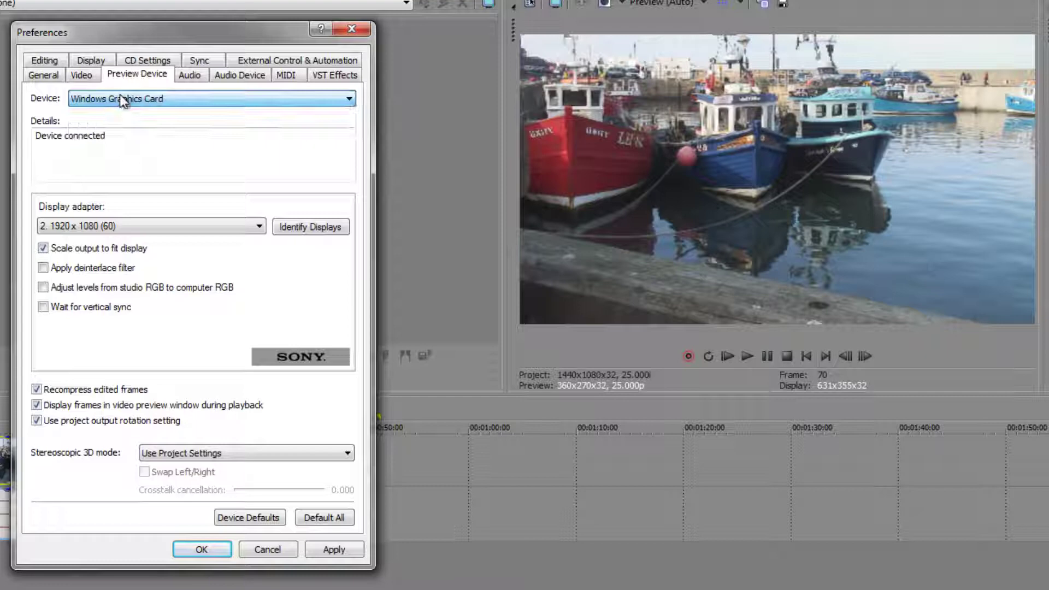
click(192, 76)
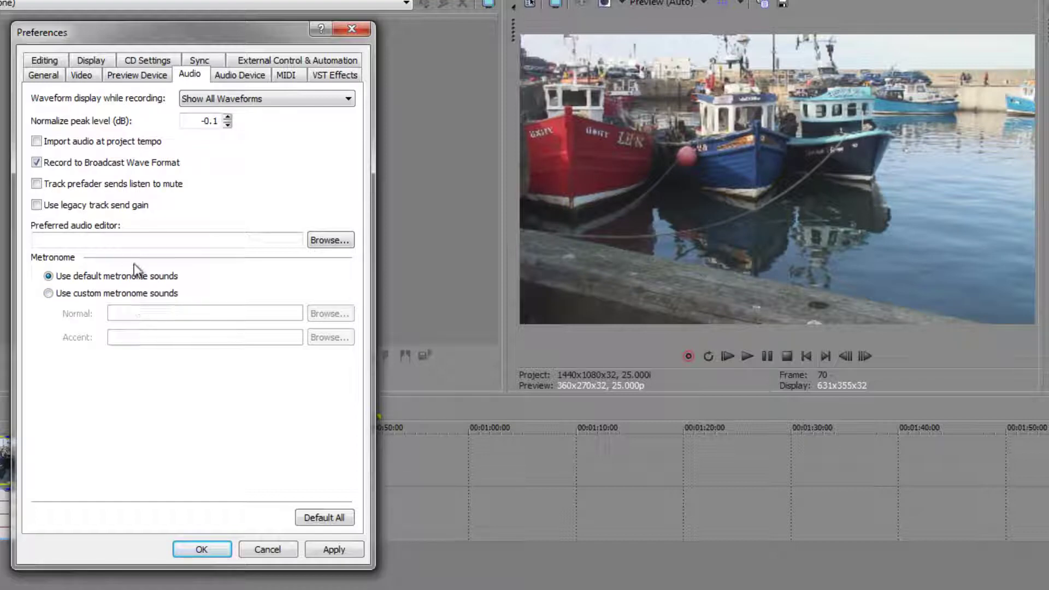
Apply QUAD-CAPTURE as the Audio device type, then view the MIDI device settings.
click(241, 76)
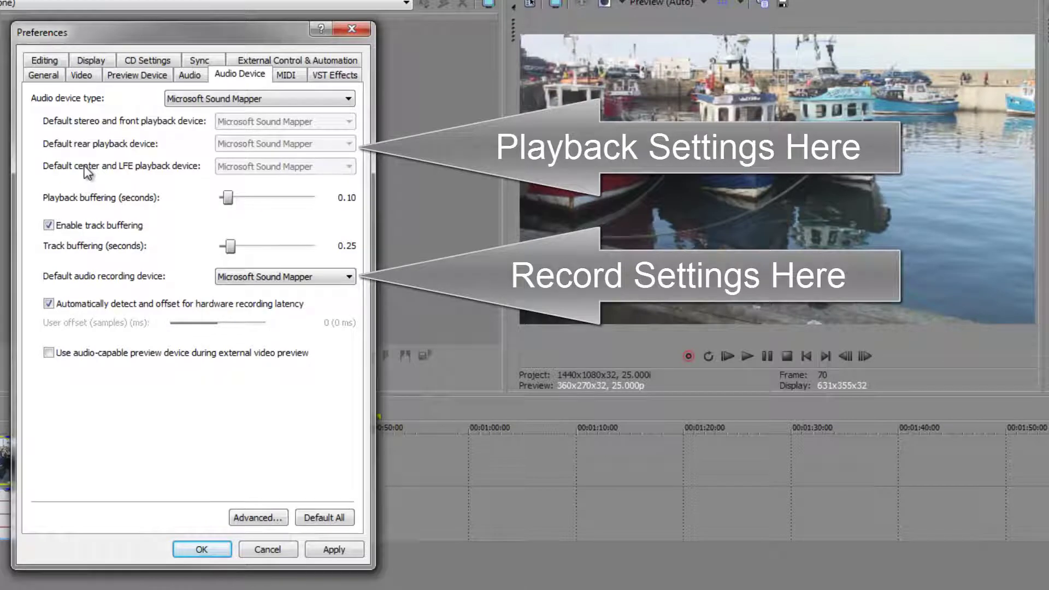
click(294, 99)
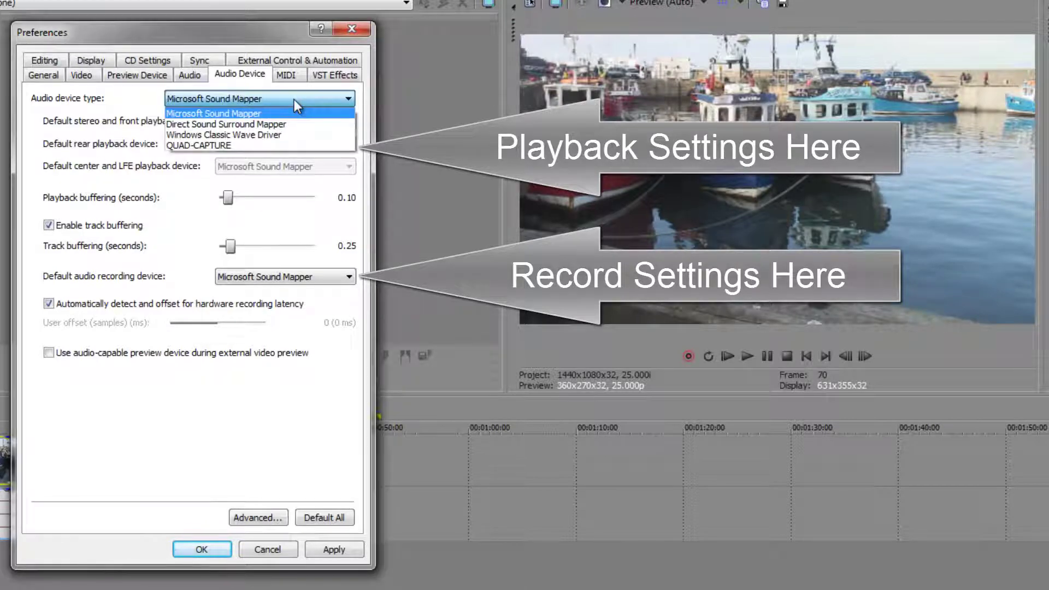
click(209, 145)
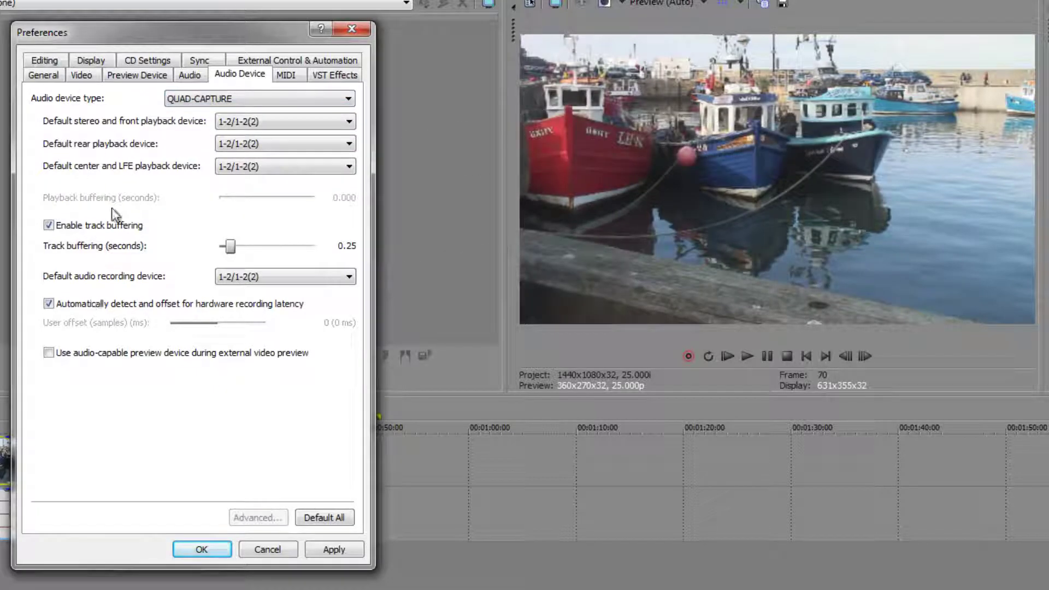
click(335, 552)
click(284, 76)
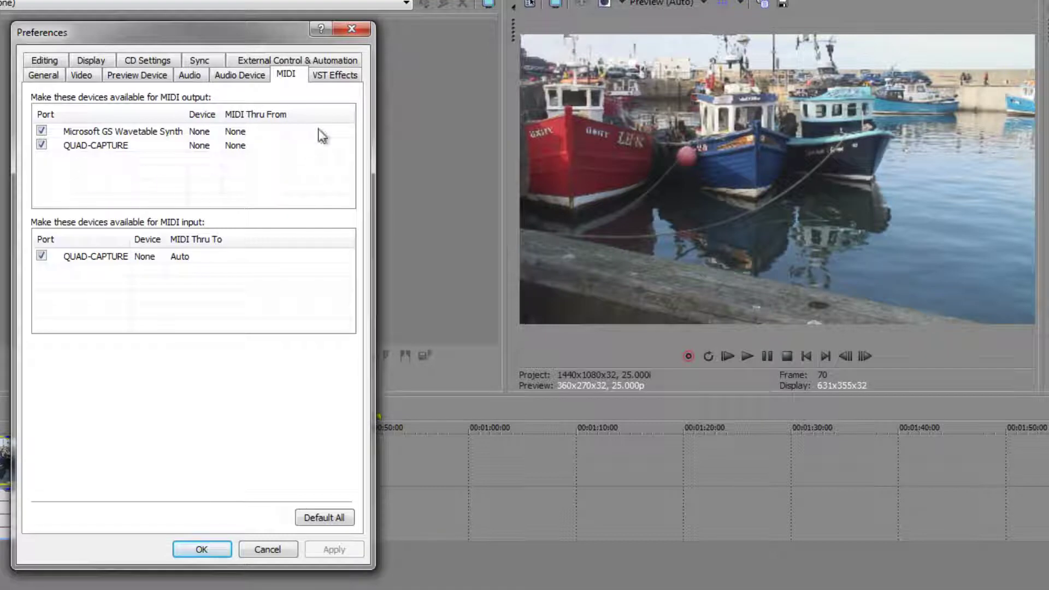
Look over the VST Effects settings, then the Editing preferences.
click(332, 77)
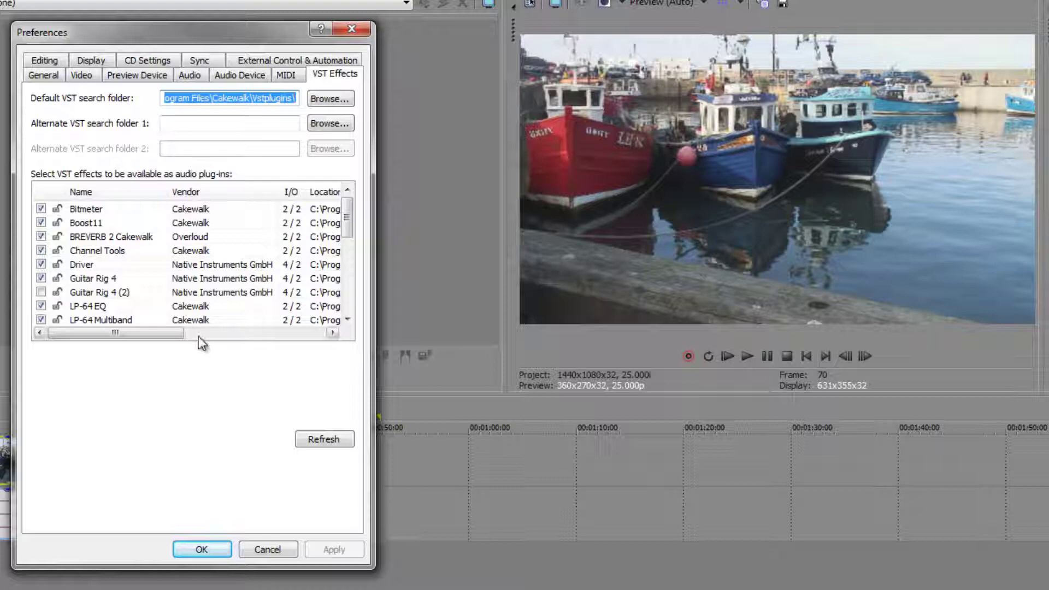
mouse_move(347, 221)
mouse_down()
mouse_move(347, 344)
mouse_move(345, 224)
mouse_up()
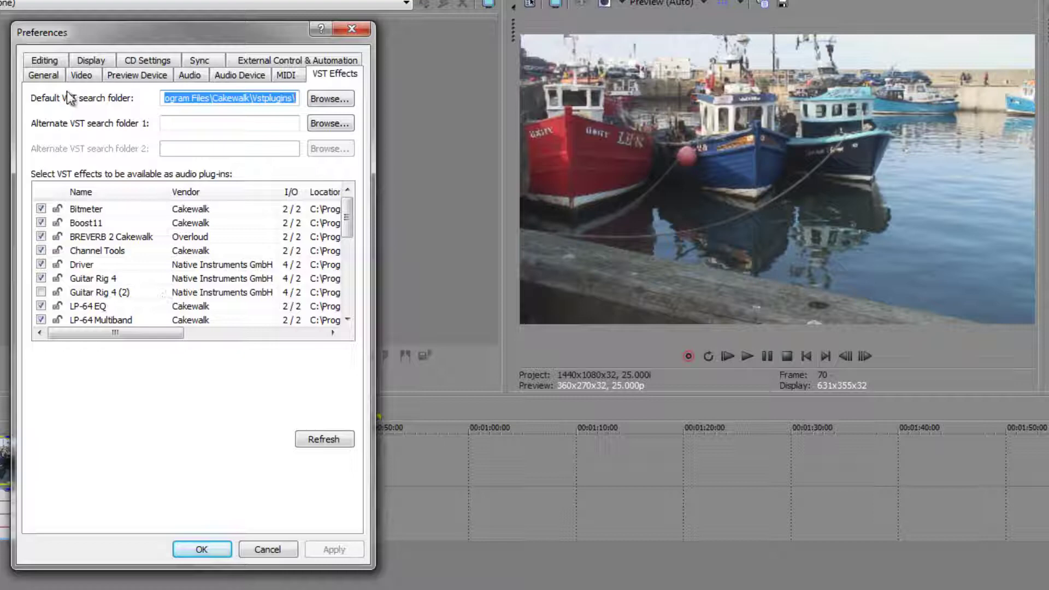
click(44, 60)
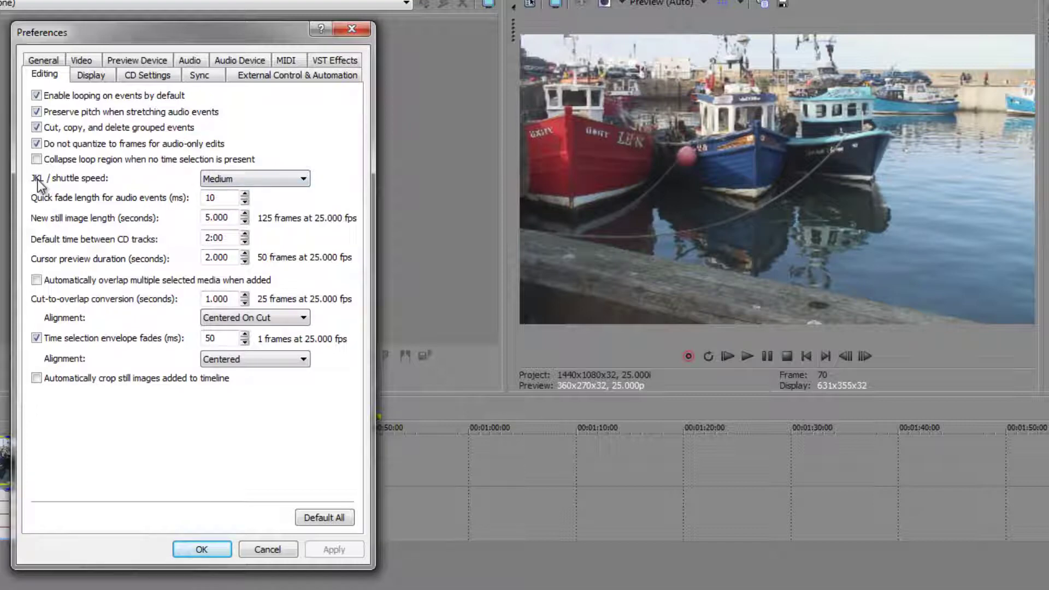
Try JKL/shuttle speed Slow, return it to Medium, and close Preferences with OK.
click(287, 181)
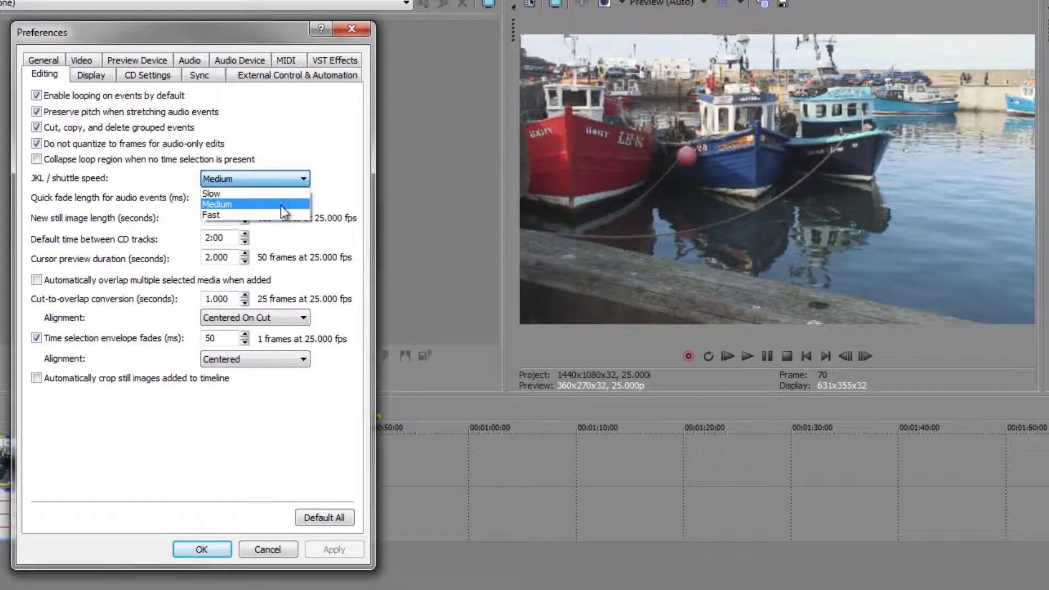
click(280, 206)
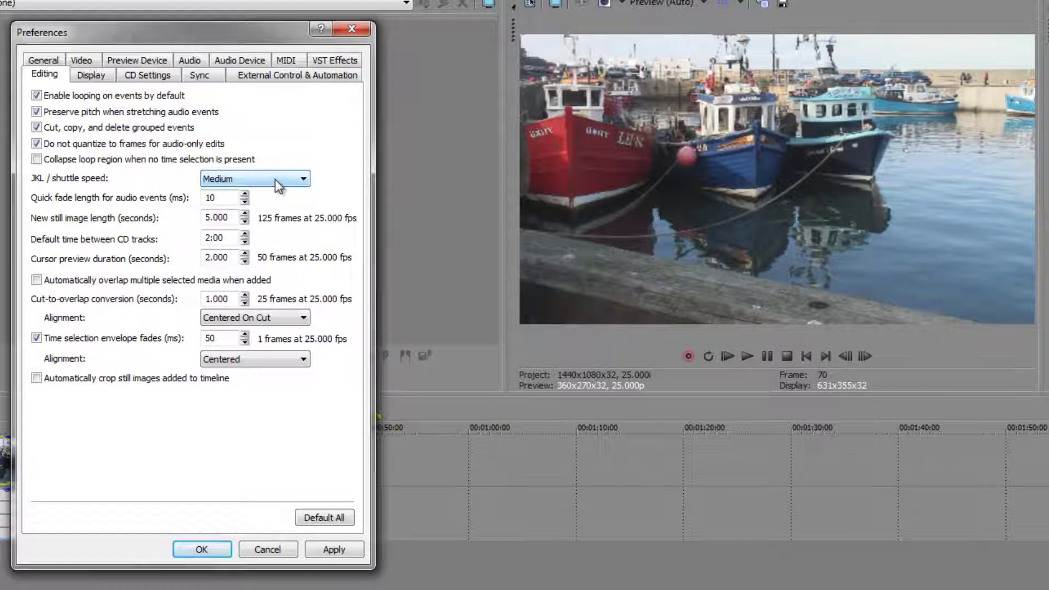
click(275, 179)
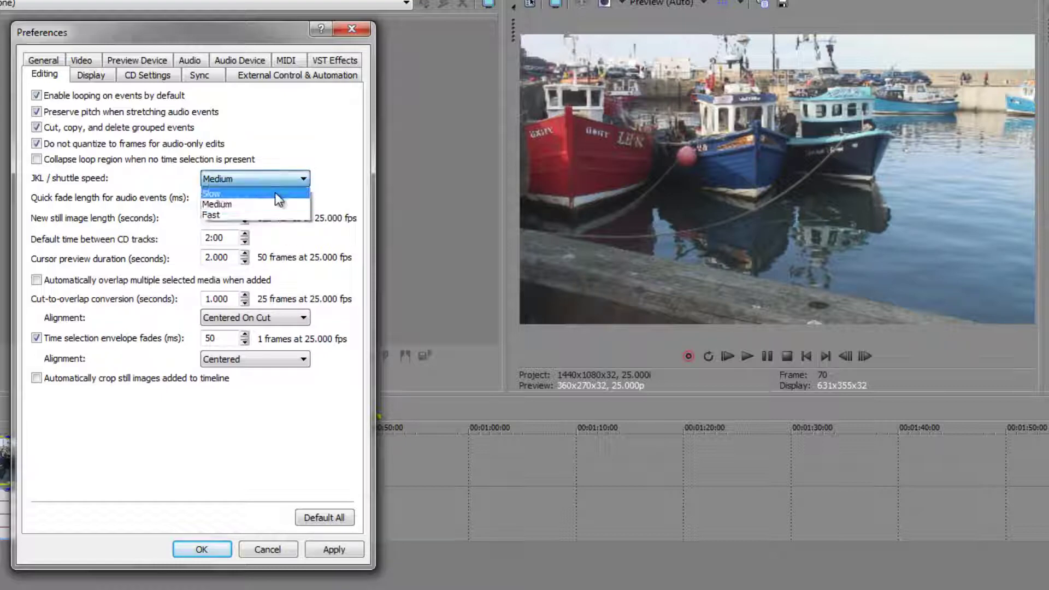
click(274, 192)
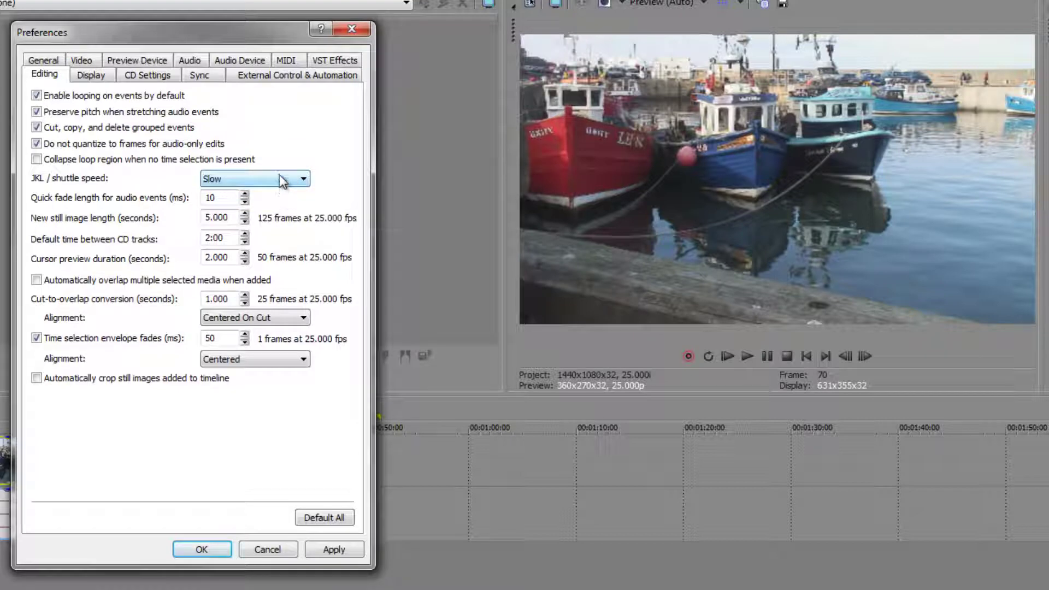
click(281, 180)
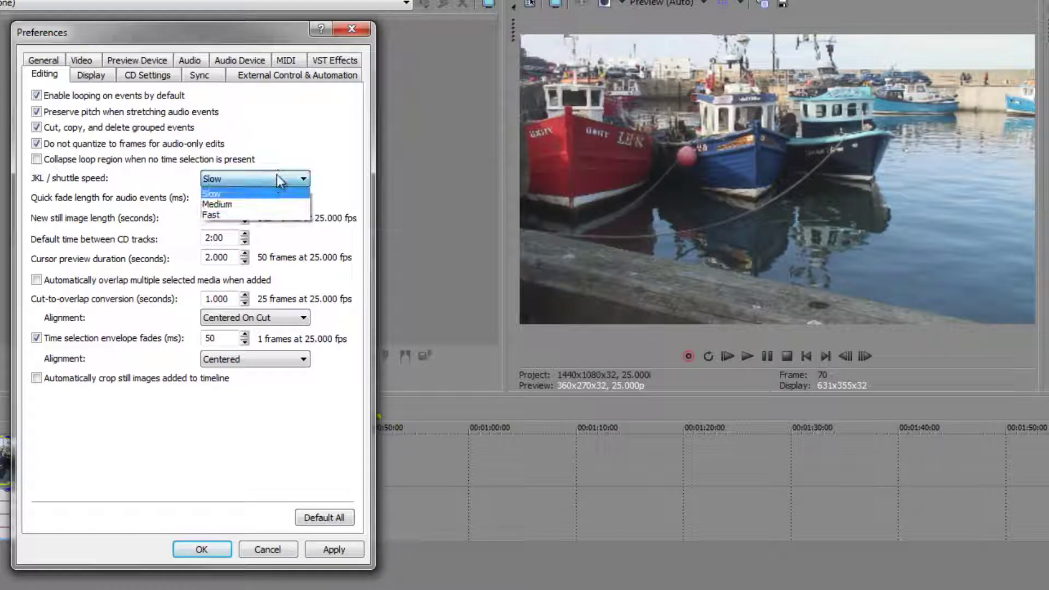
click(274, 203)
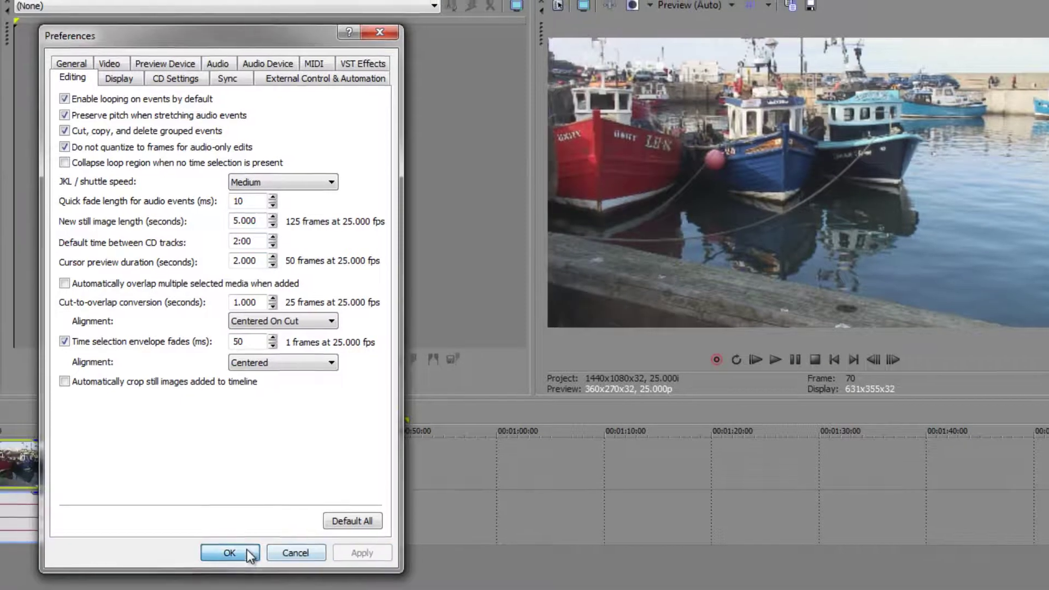
click(222, 550)
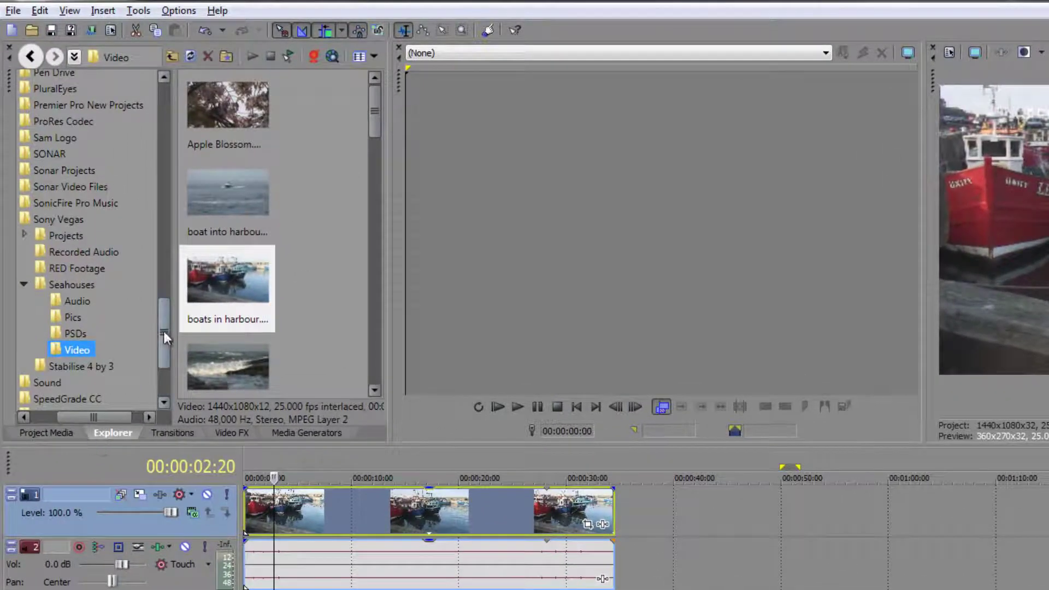
Drag Dunstanburgh Castle.jpg from Pics onto the video track near 00:00:40 and zoom the timeline.
click(69, 318)
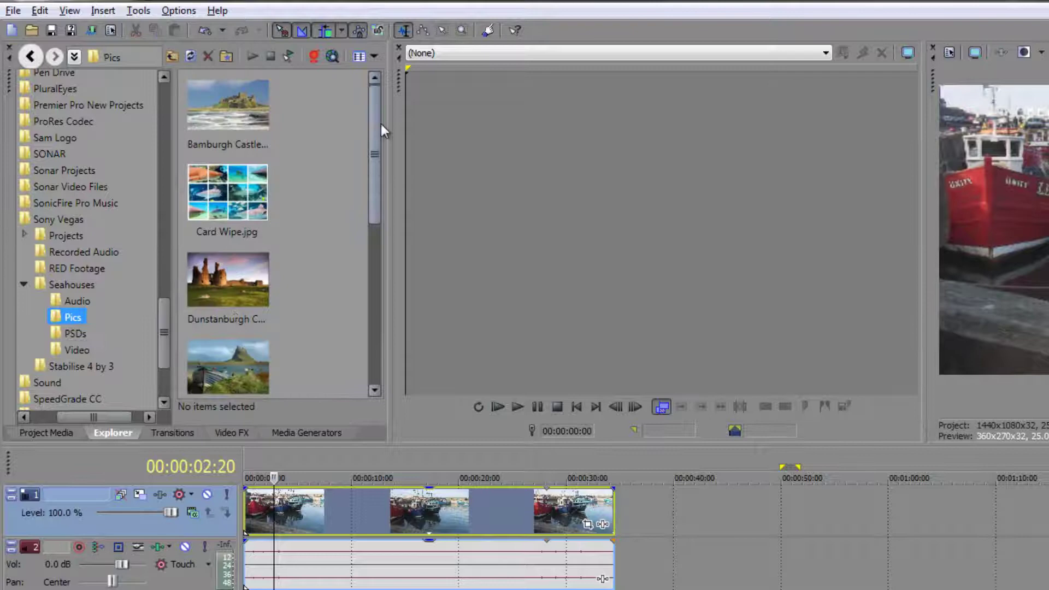
drag(379, 135, 172, 339)
drag(228, 288, 690, 513)
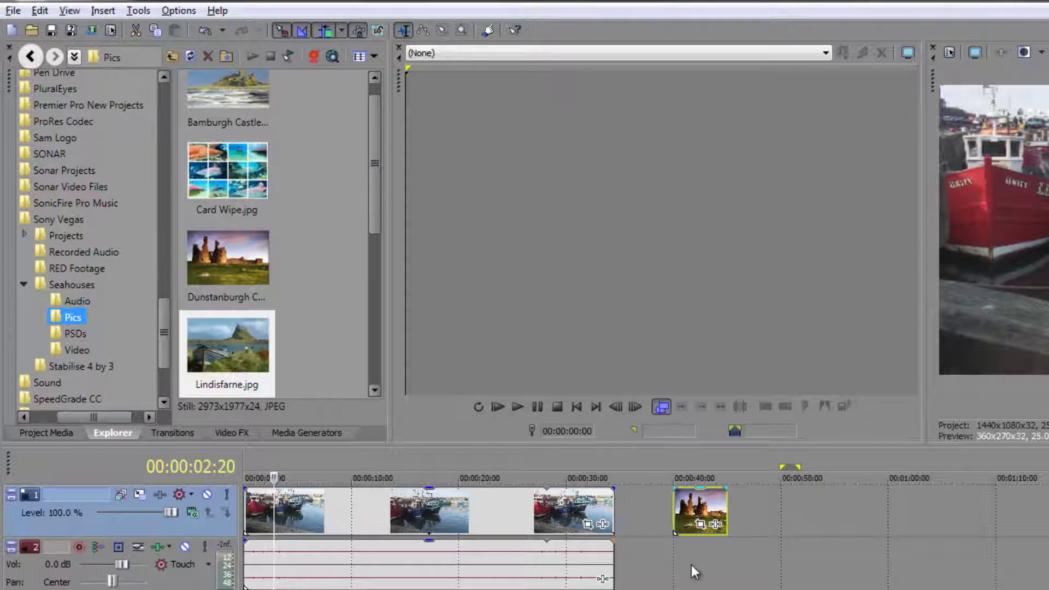
click(708, 553)
scroll(703, 579, up, 4)
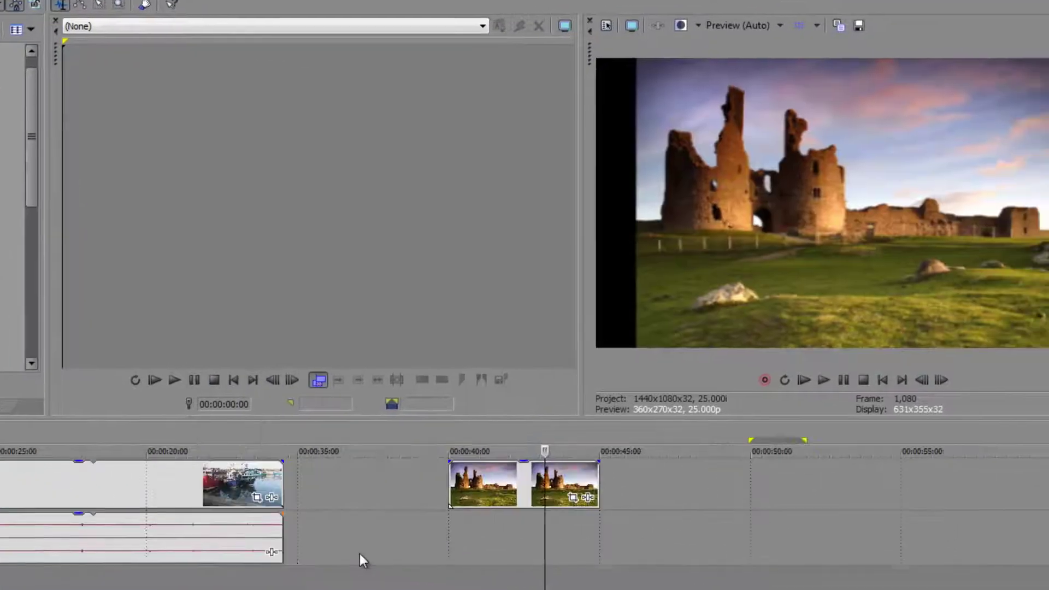
scroll(535, 573, up, 4)
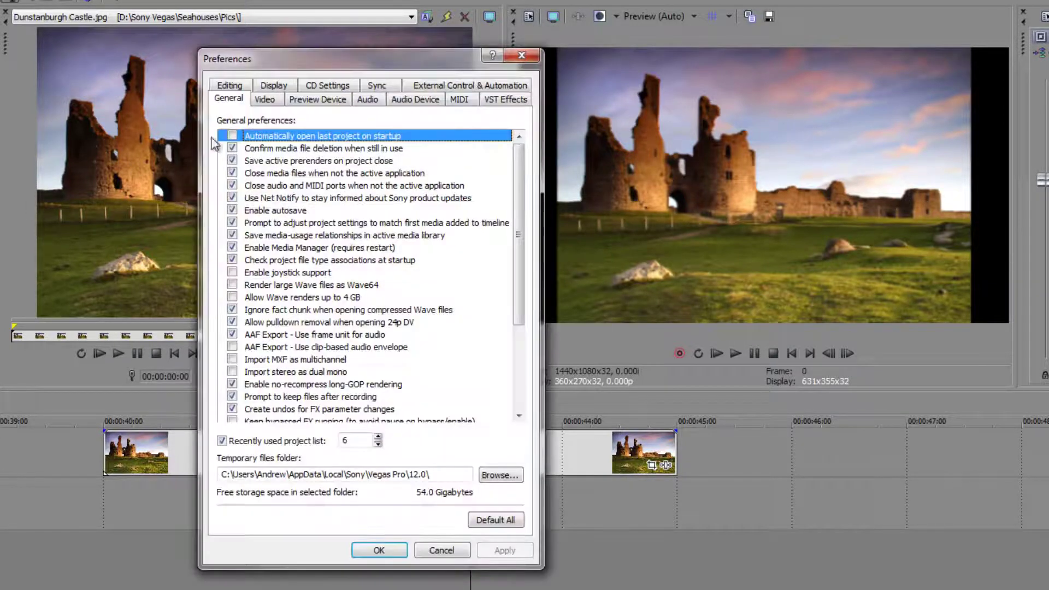
On the Editing page, tick 'Automatically crop still images added to timeline', then apply and close.
click(230, 86)
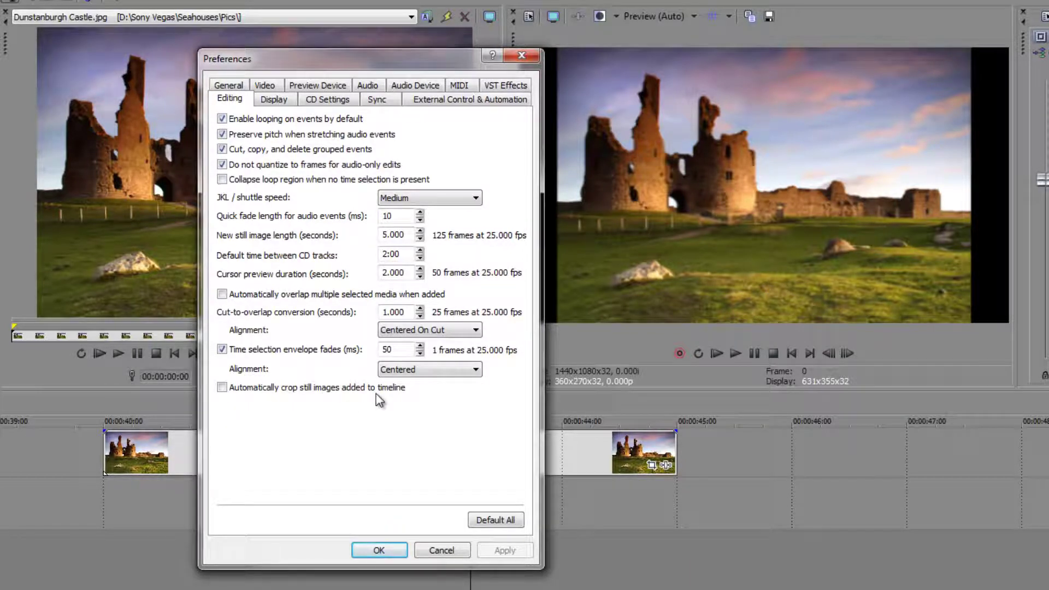
click(221, 388)
click(505, 551)
click(377, 552)
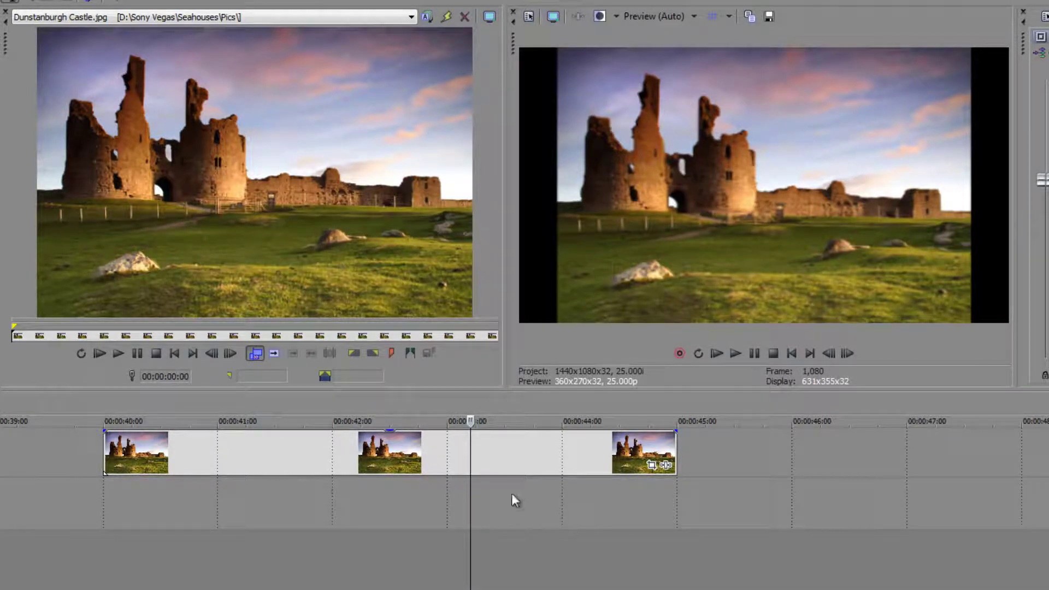
Move the Dunstanburgh Castle stills later along the timeline, then undo the move.
click(471, 463)
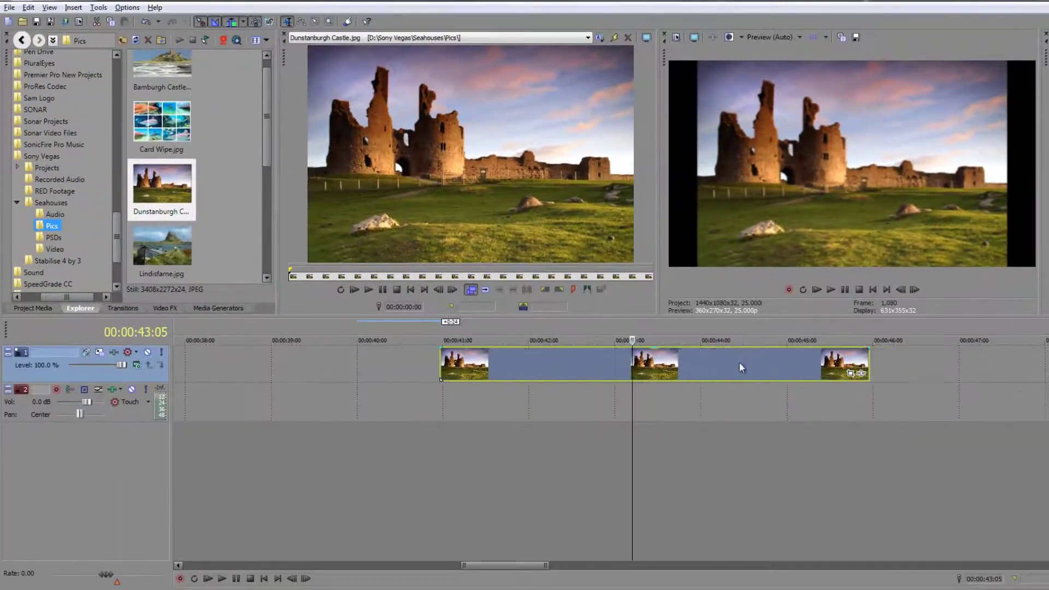
drag(739, 367, 778, 368)
click(136, 41)
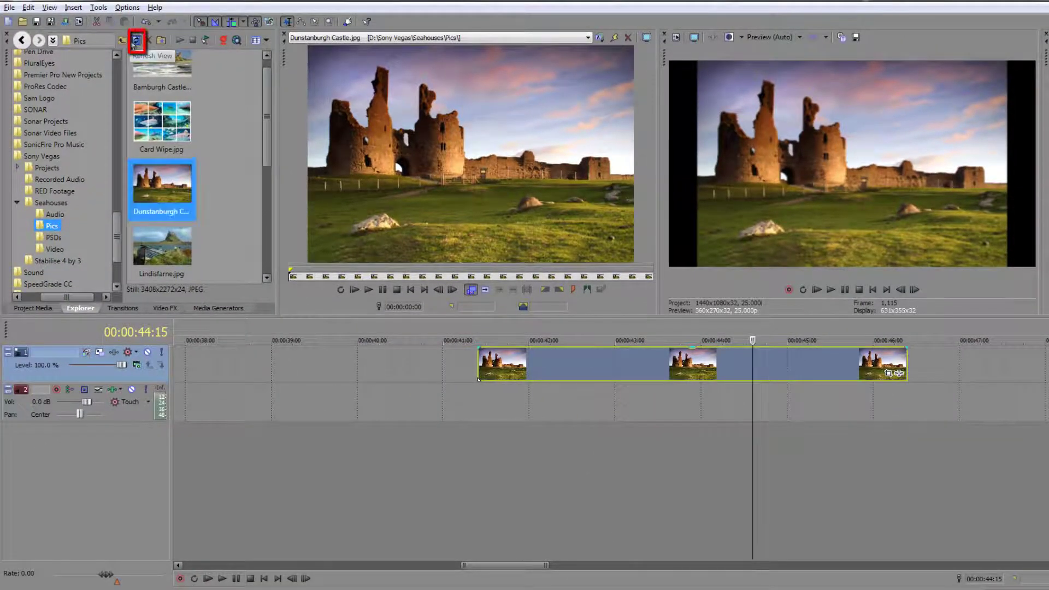
click(135, 40)
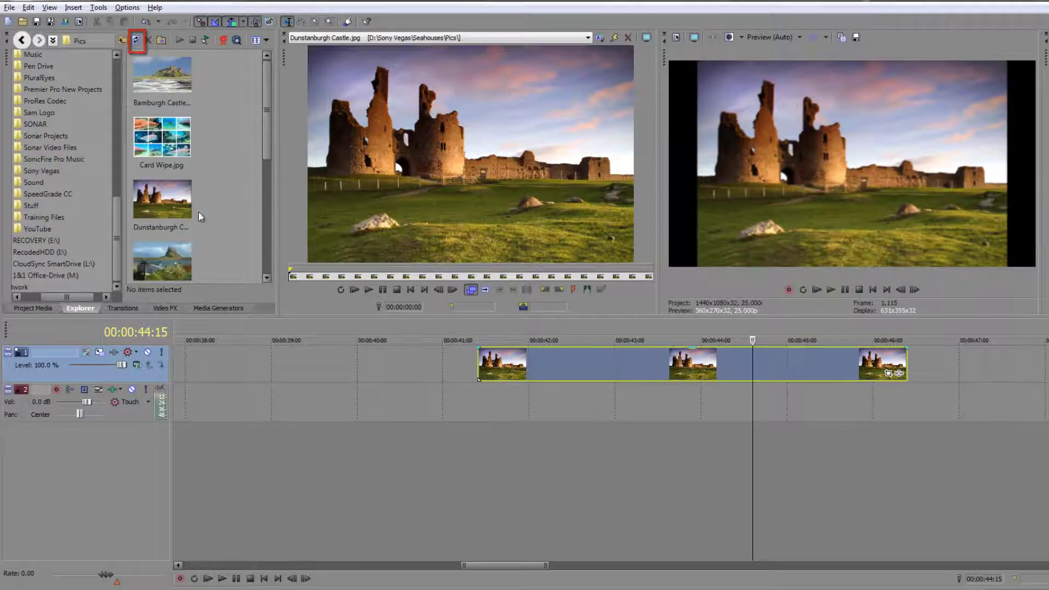
drag(597, 357, 812, 353)
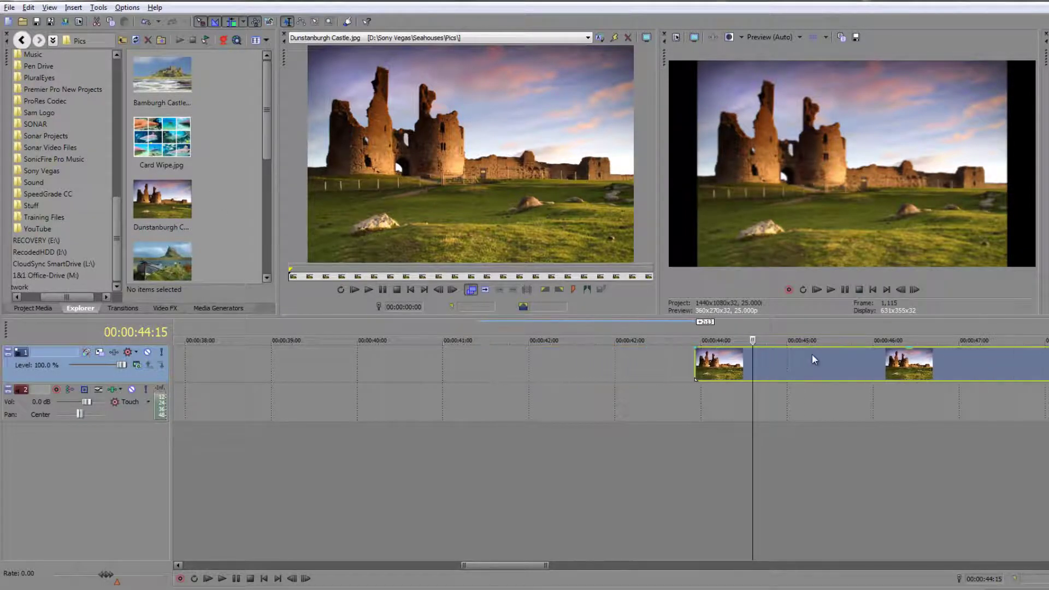
click(219, 308)
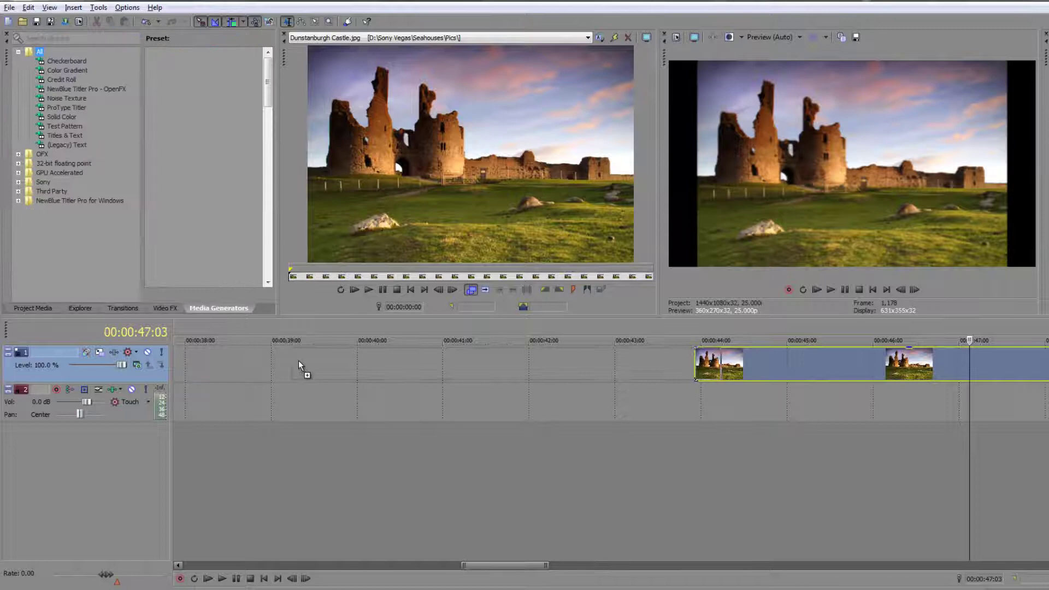
key(ctrl+z)
Shift the castle still groups right and scrub each group to compare them in the preview.
drag(547, 565, 655, 565)
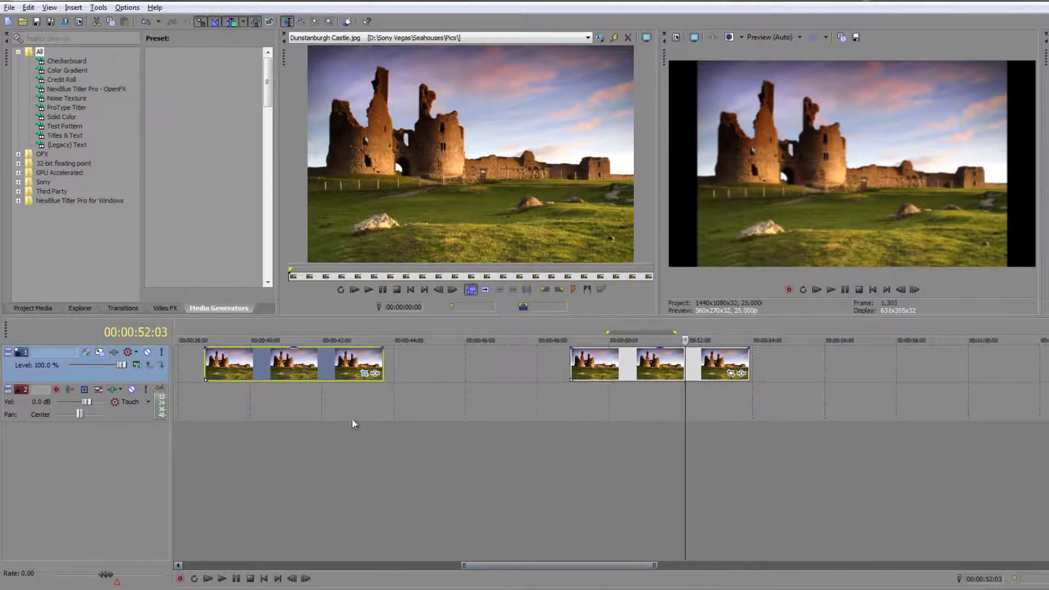
drag(330, 363, 401, 363)
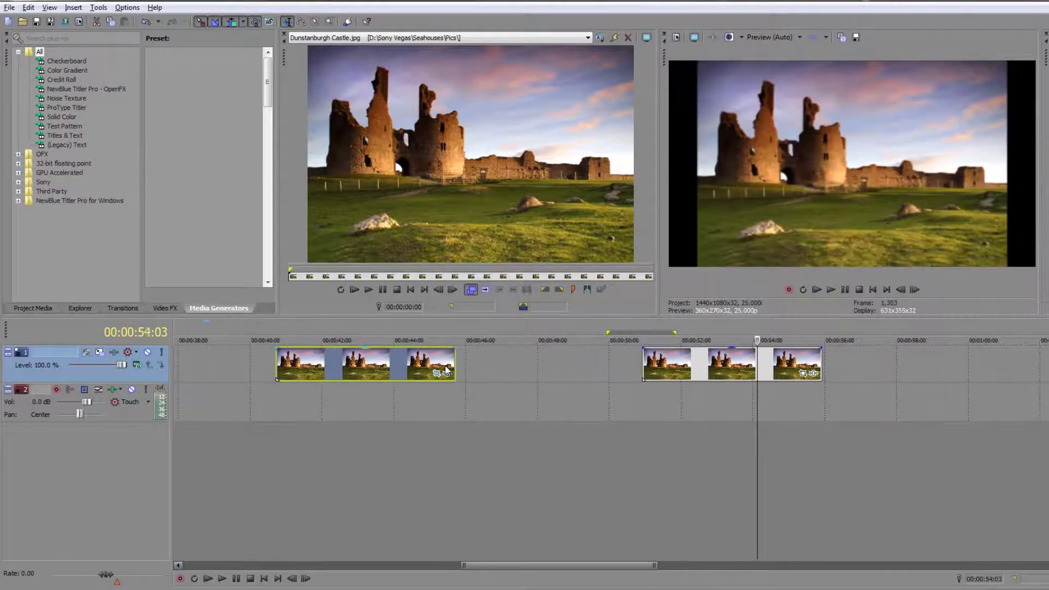
click(491, 362)
drag(734, 363, 673, 389)
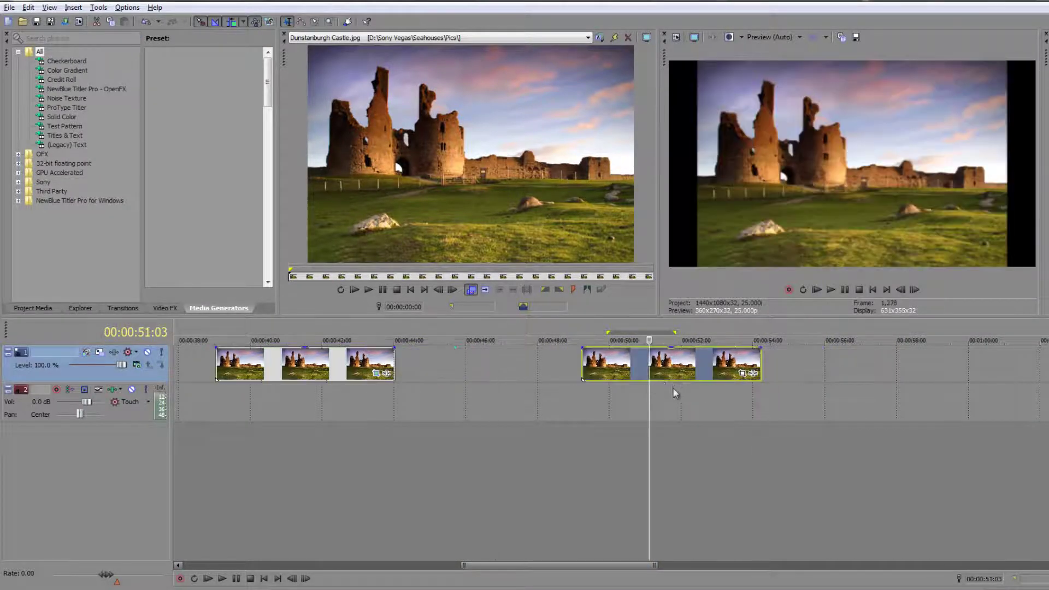
click(339, 372)
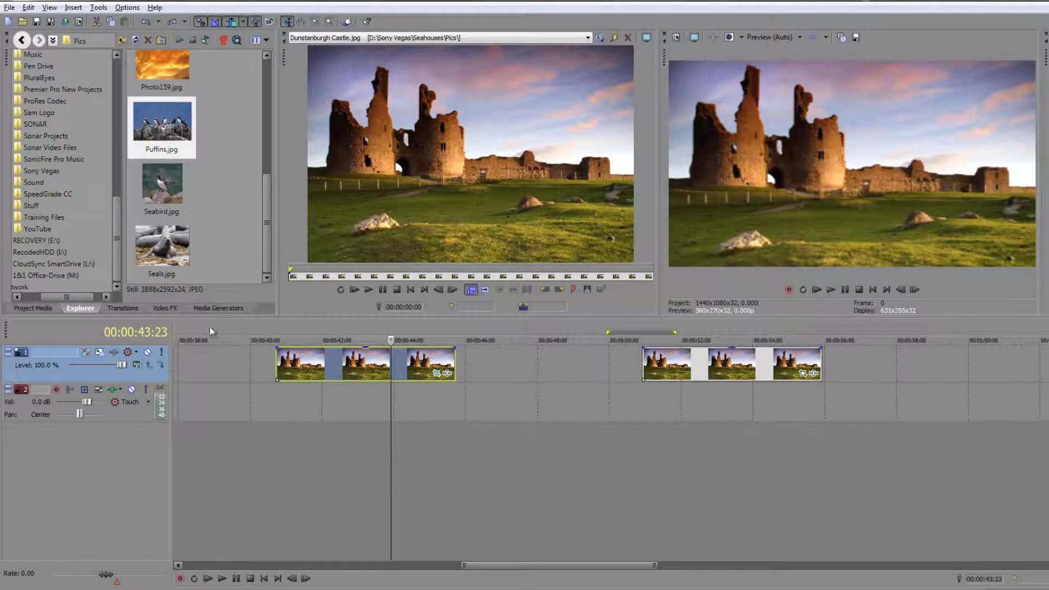
Enable 'Automatically overlap multiple selected media when added' in Editing preferences and close with OK.
click(127, 8)
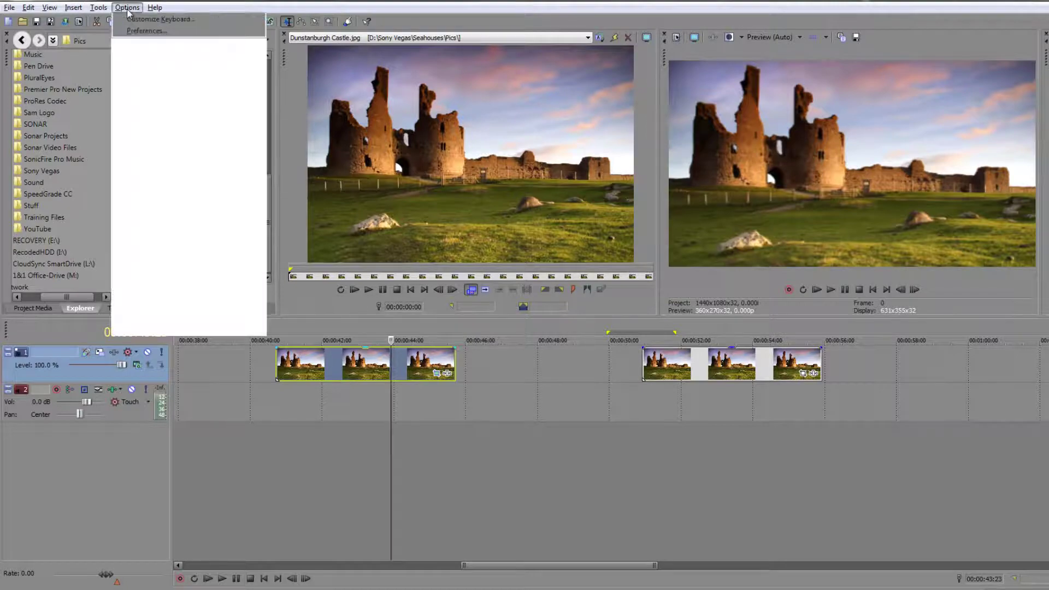
click(143, 334)
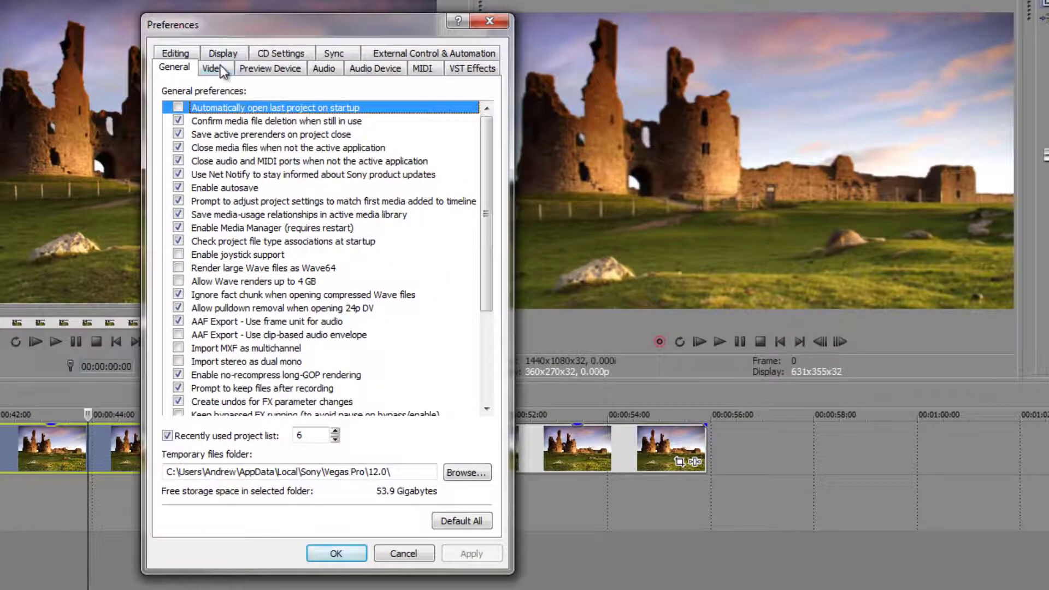
click(175, 53)
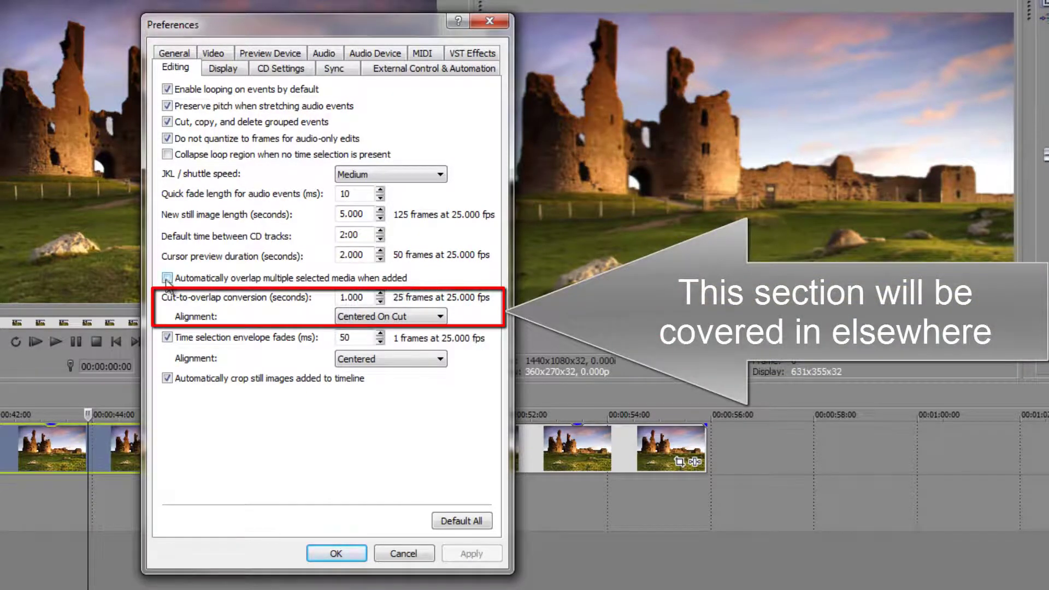
click(167, 278)
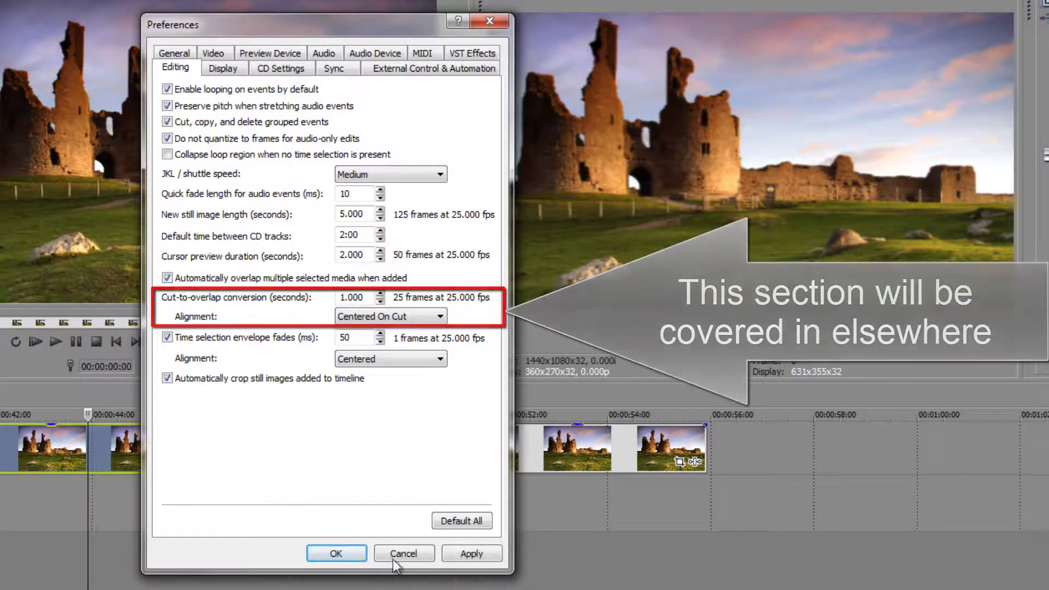
click(337, 554)
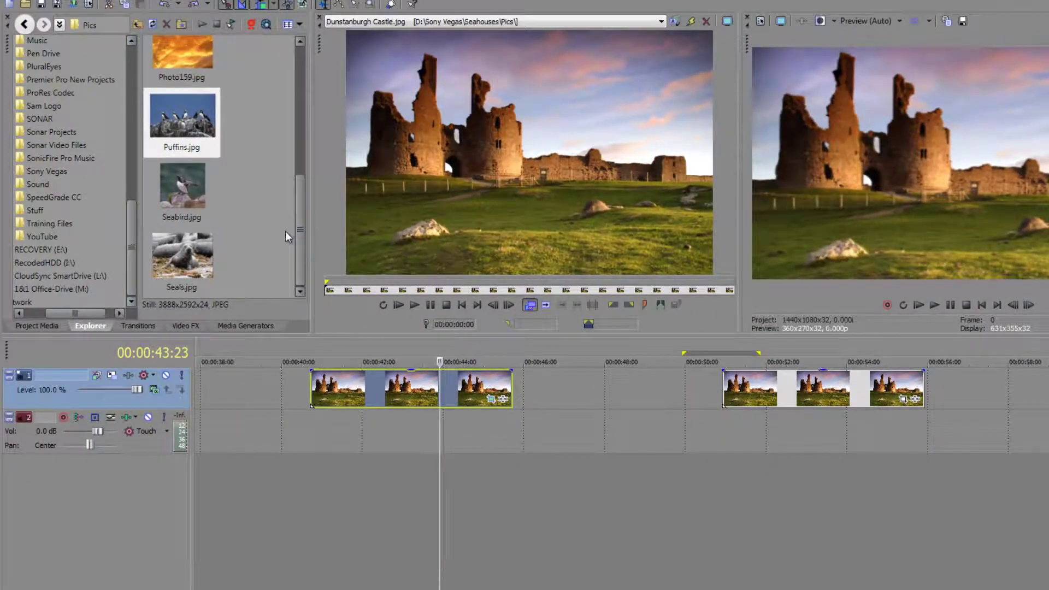
Drop the boats clip and castle still together onto the timeline and scrub their crossfade.
click(36, 325)
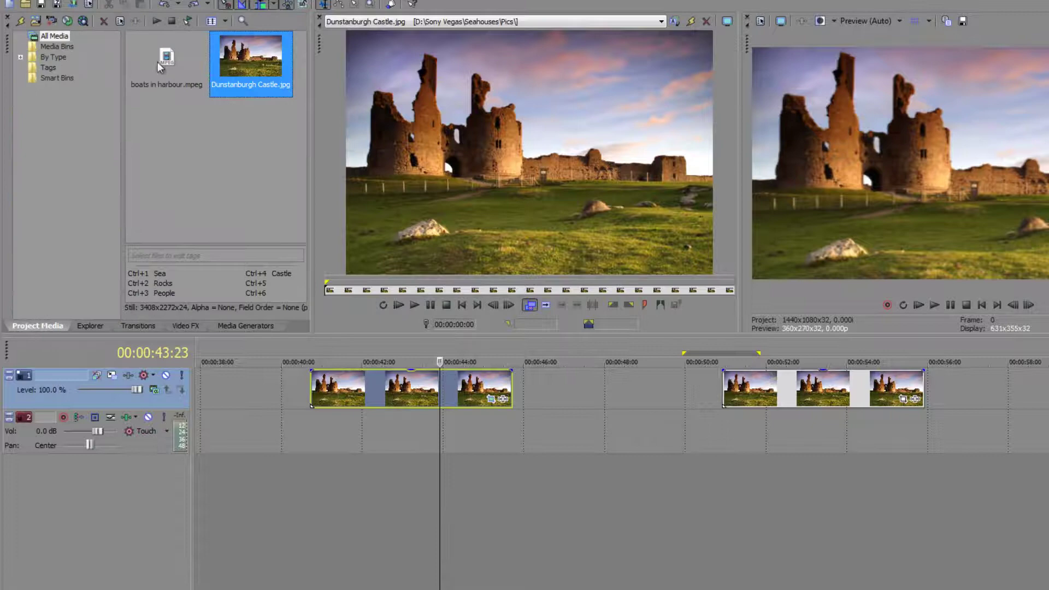
drag(149, 98, 979, 395)
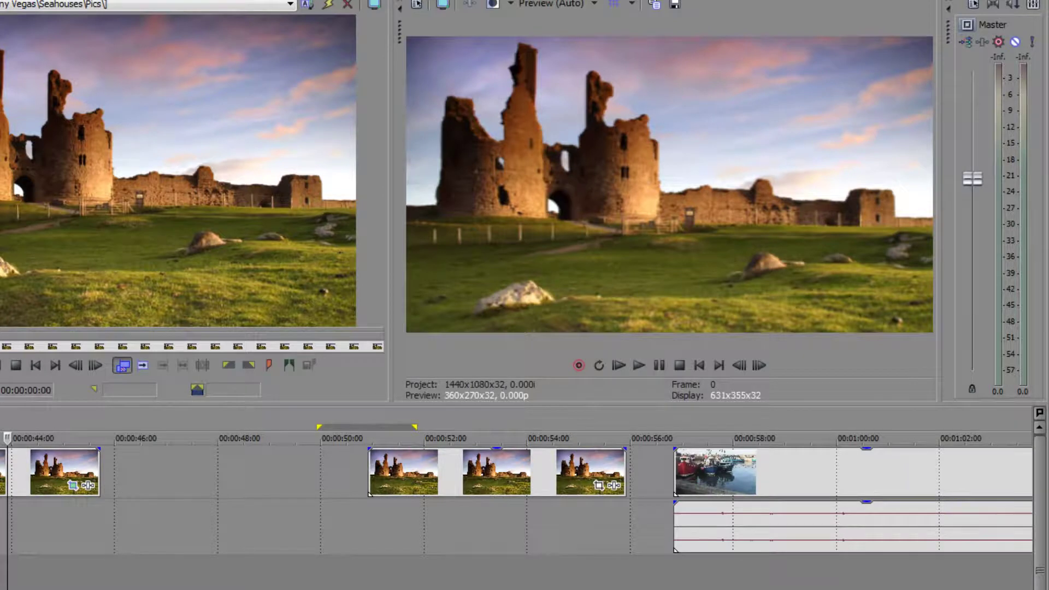
drag(765, 471, 671, 471)
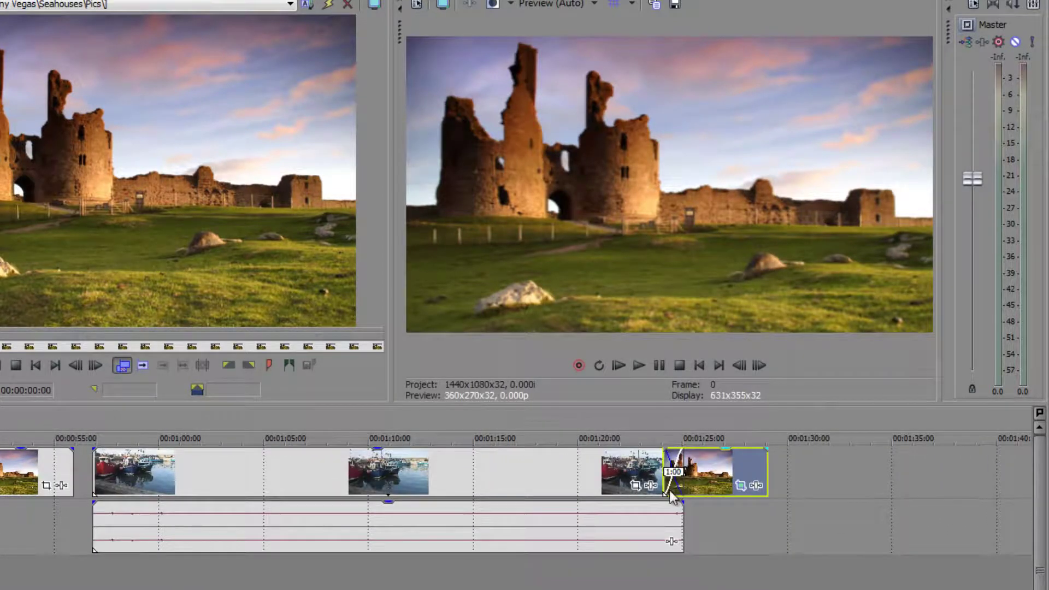
click(635, 471)
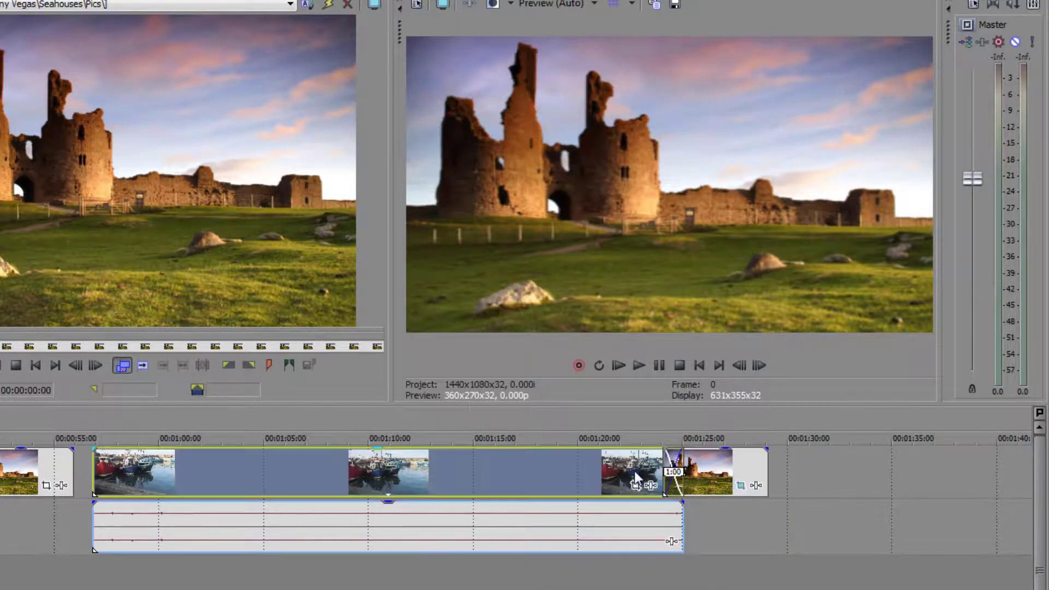
drag(634, 512, 675, 517)
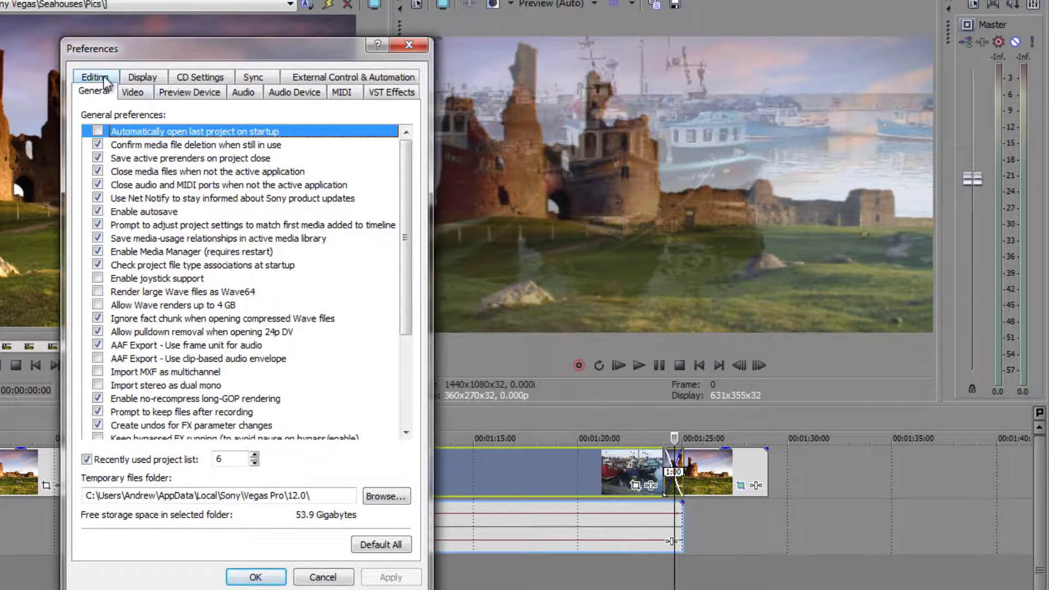
click(101, 77)
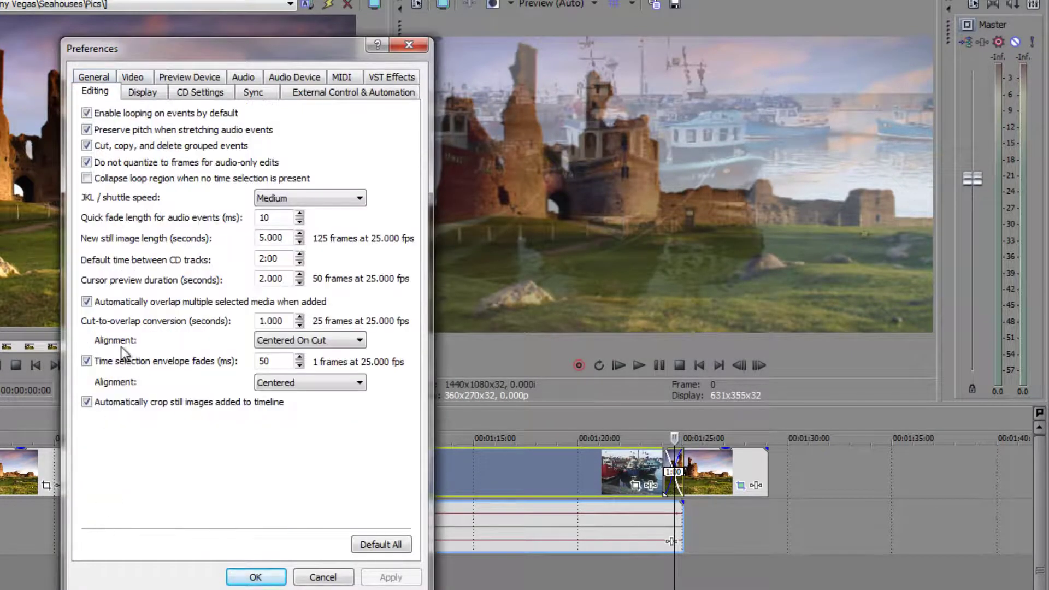
Untick automatic overlap and set the Display track colour to a saturated blue.
click(86, 303)
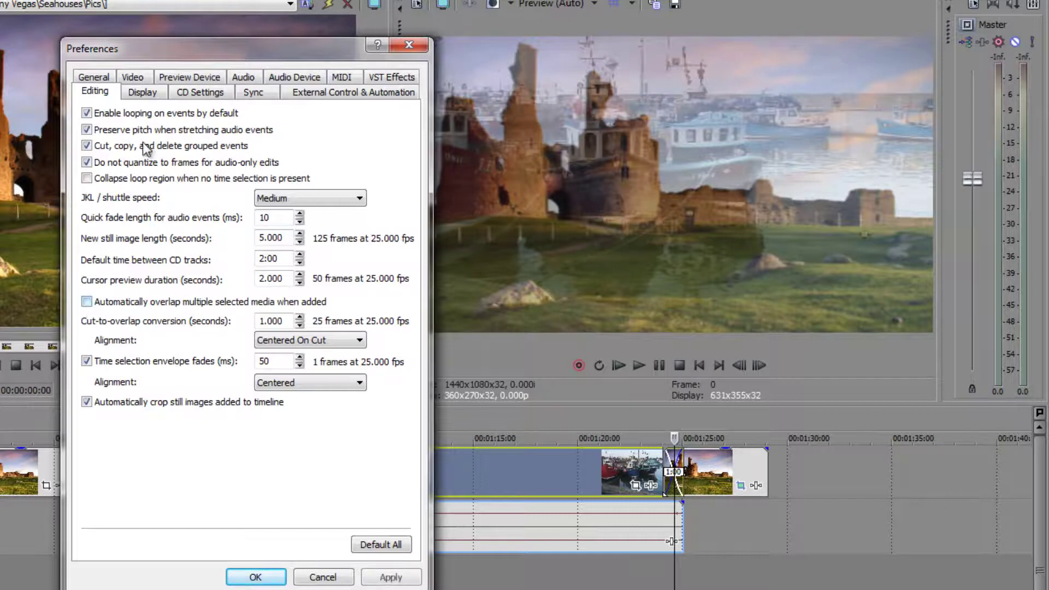
click(142, 92)
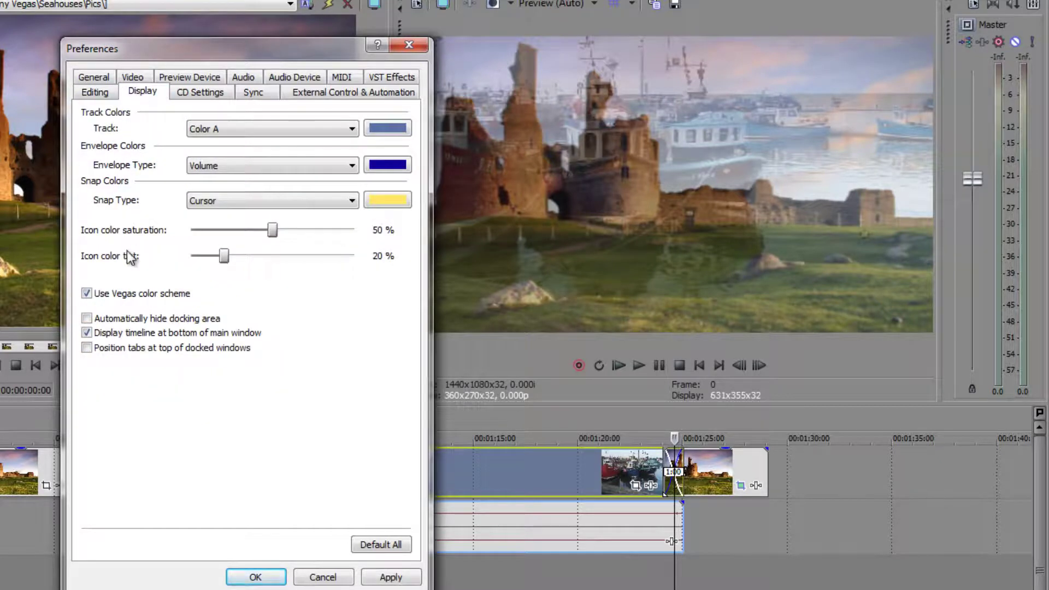
click(380, 127)
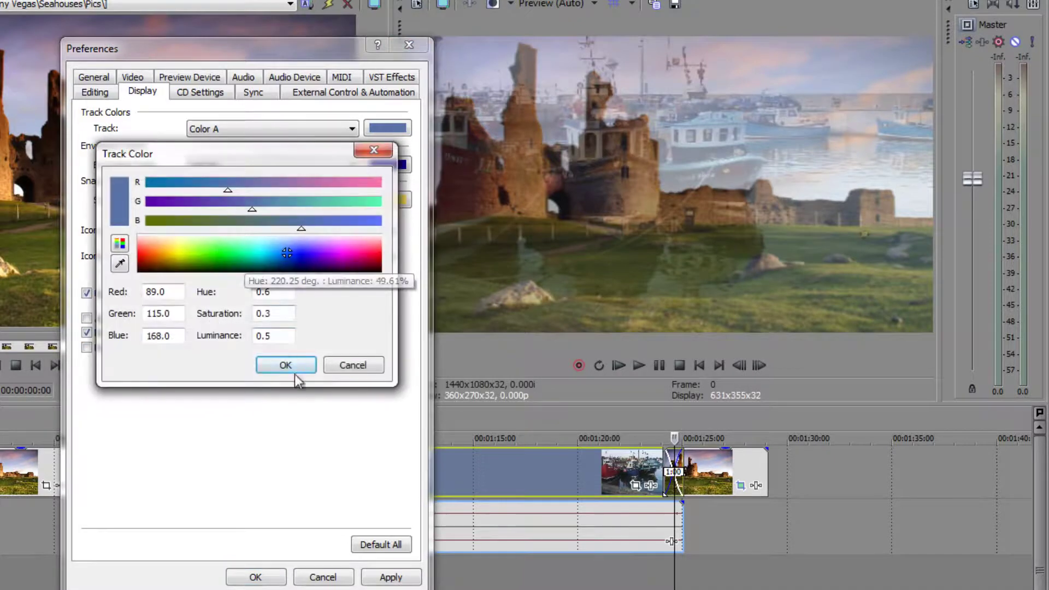
drag(288, 265, 287, 235)
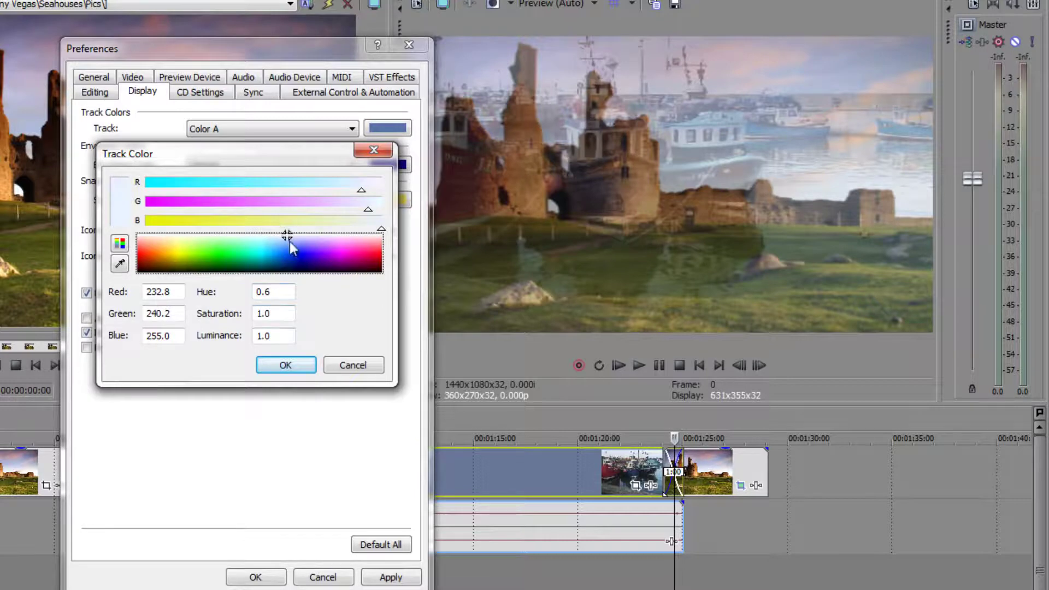
click(304, 251)
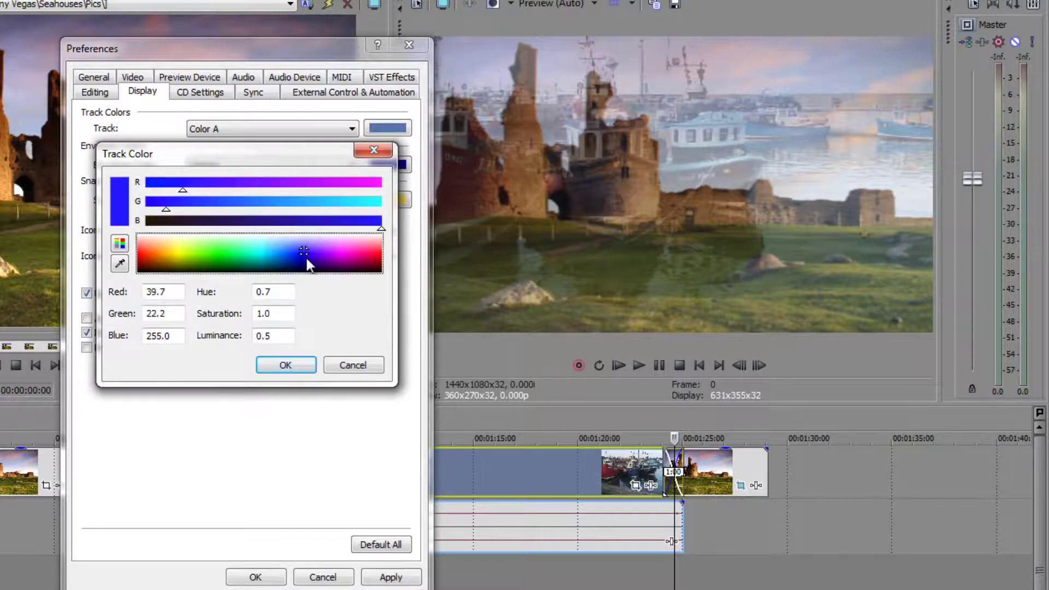
click(300, 365)
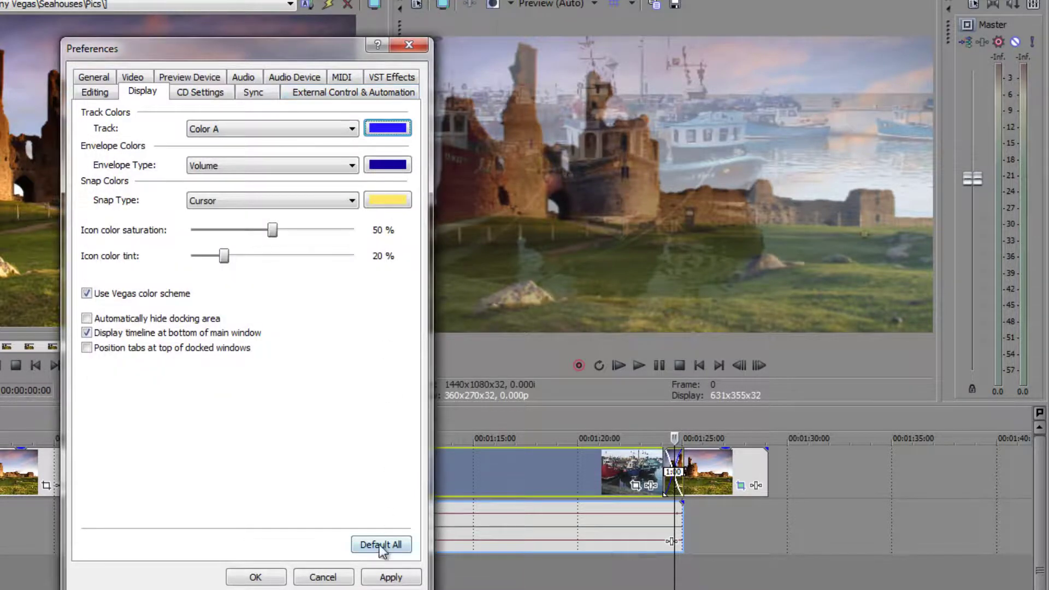
Restore all display settings to defaults, then apply and close the preferences.
click(382, 544)
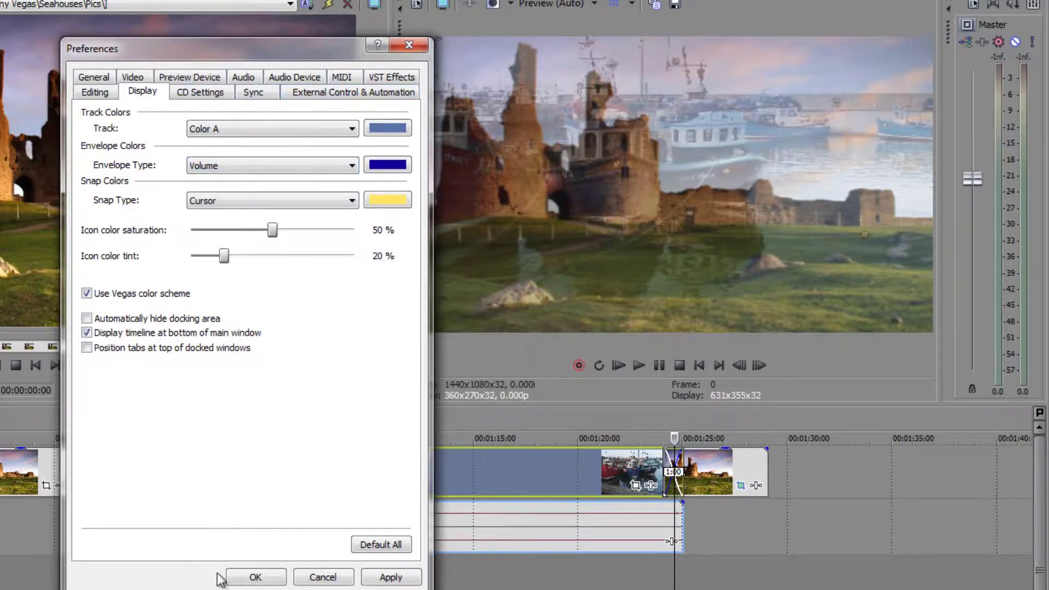
key(ctrl+Tab)
key(ctrl+Tab)
key(ctrl+Tab)
key(ctrl+Tab)
key(ctrl+Tab)
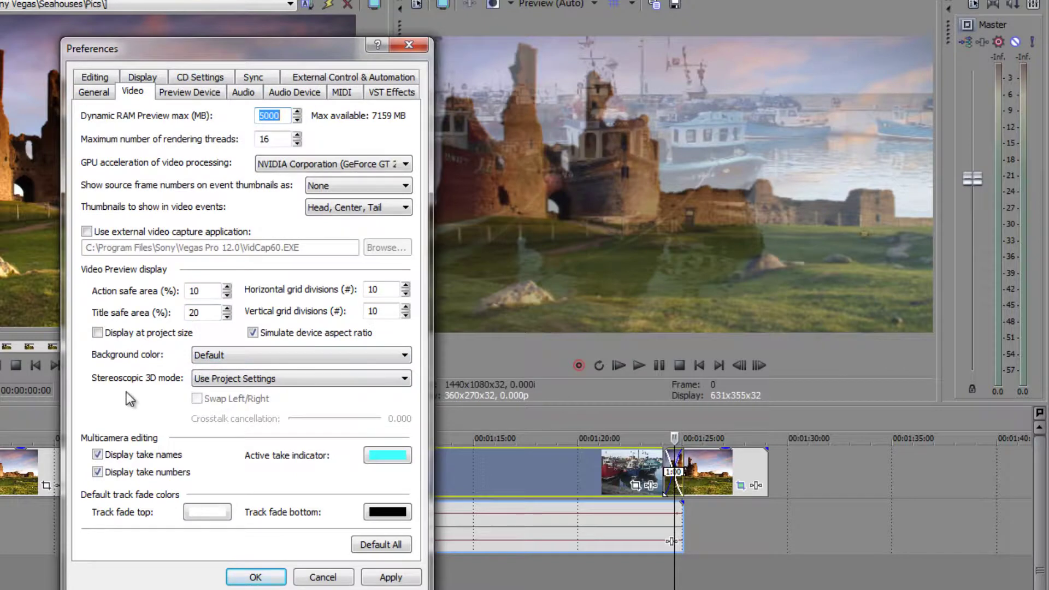
click(399, 581)
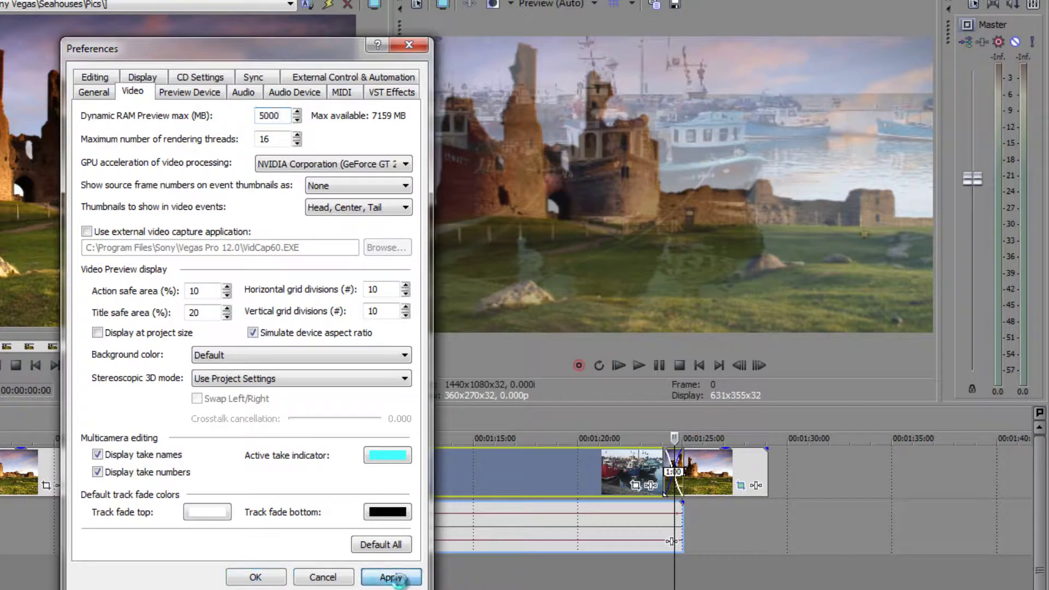
click(255, 579)
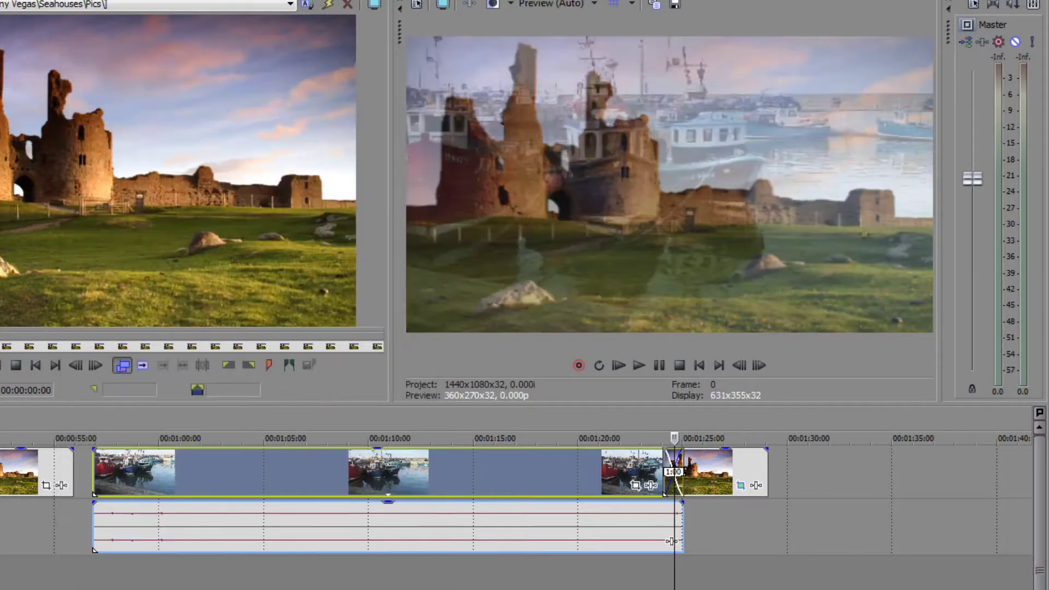